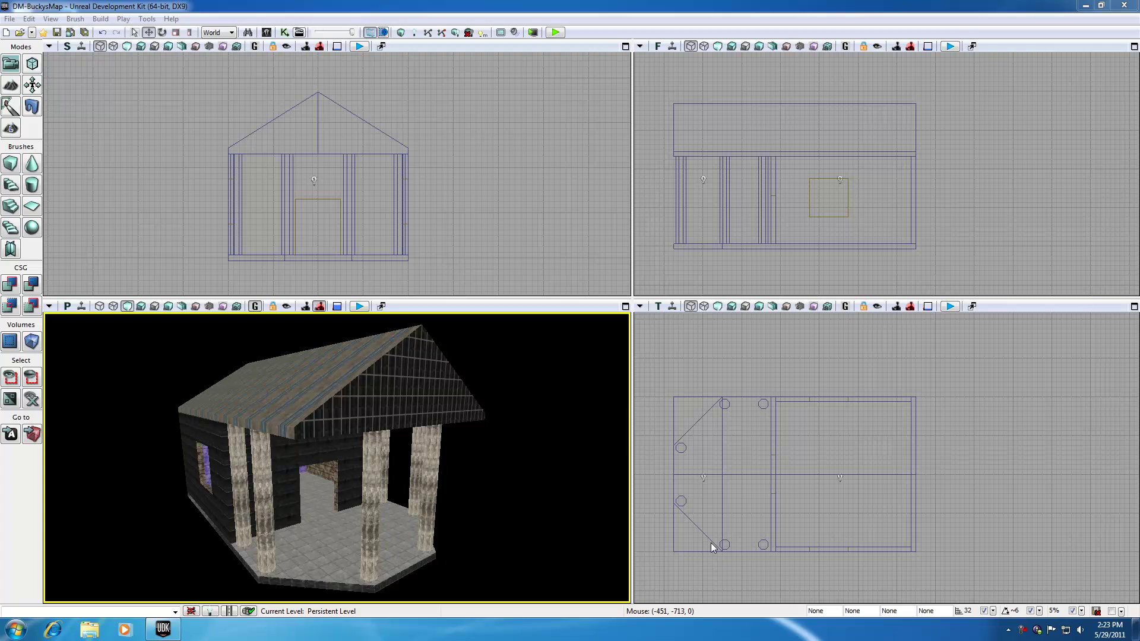
Step: Examine the texture match between the two halves of the front gable, selecting each half in turn for comparison
click(391, 415)
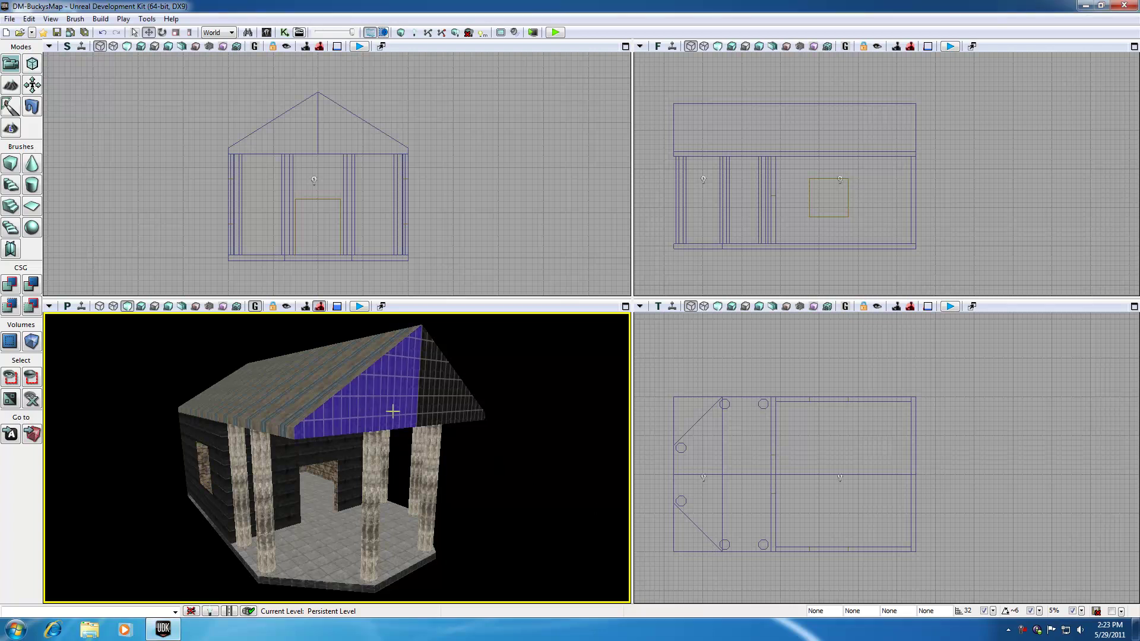
click(441, 408)
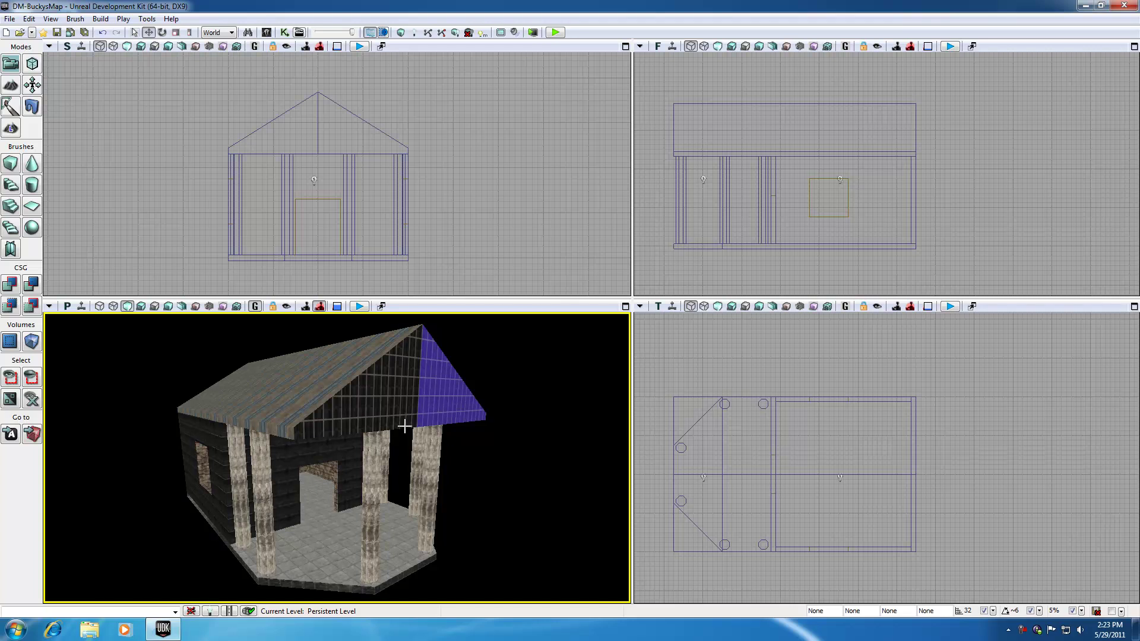
click(387, 404)
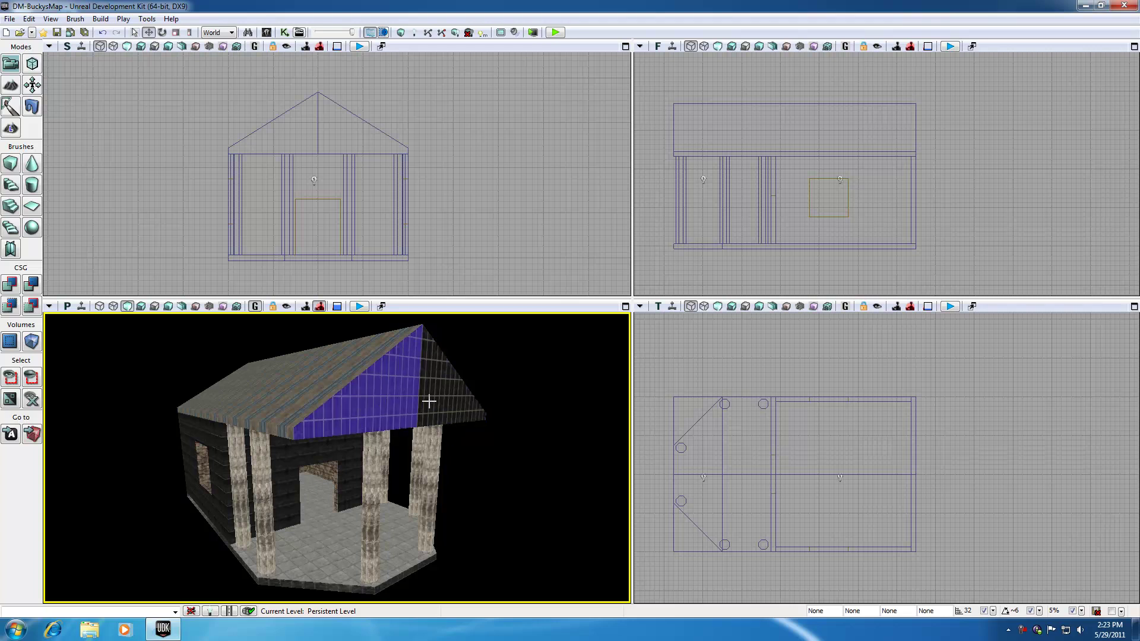
click(428, 401)
click(403, 399)
scroll(451, 423, up, 2)
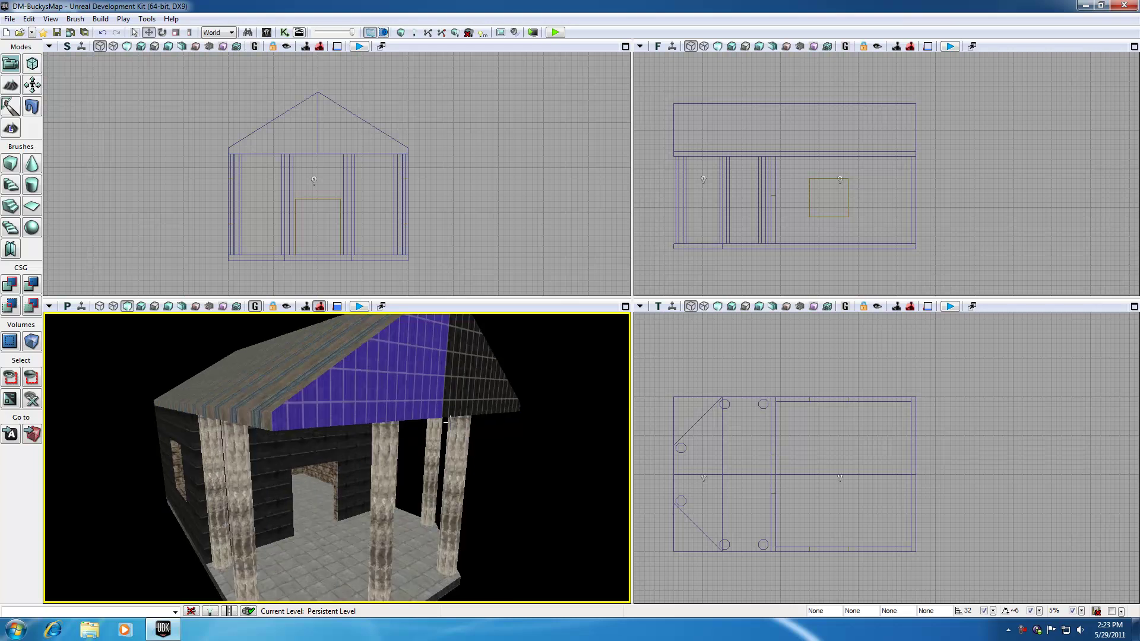
scroll(446, 421, up, 4)
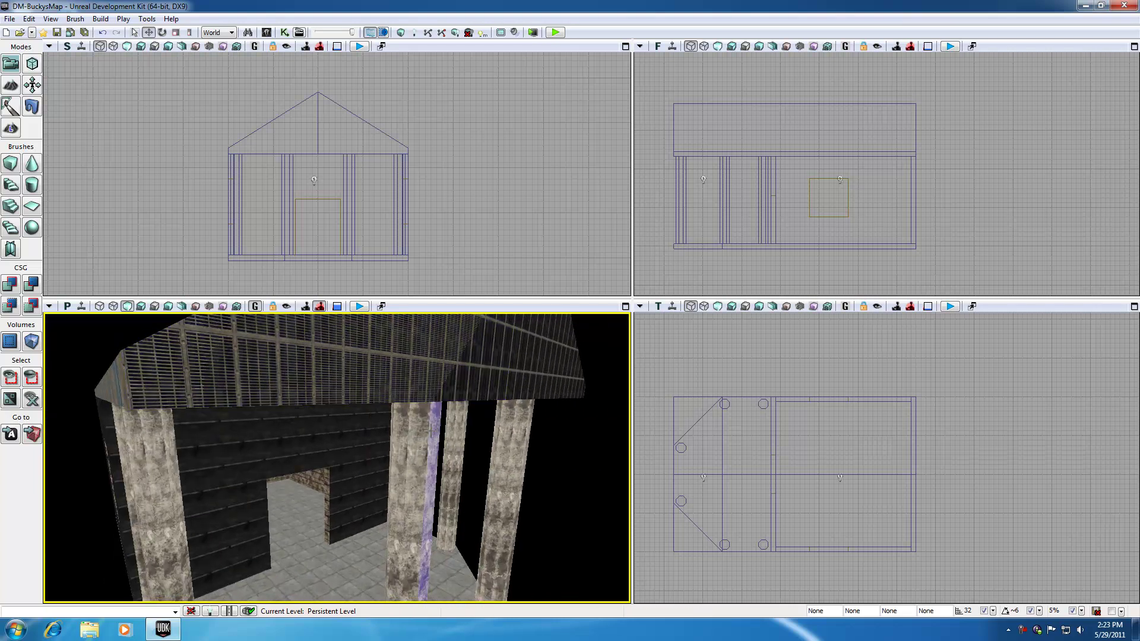
right_drag(431, 430, 430, 430)
click(396, 441)
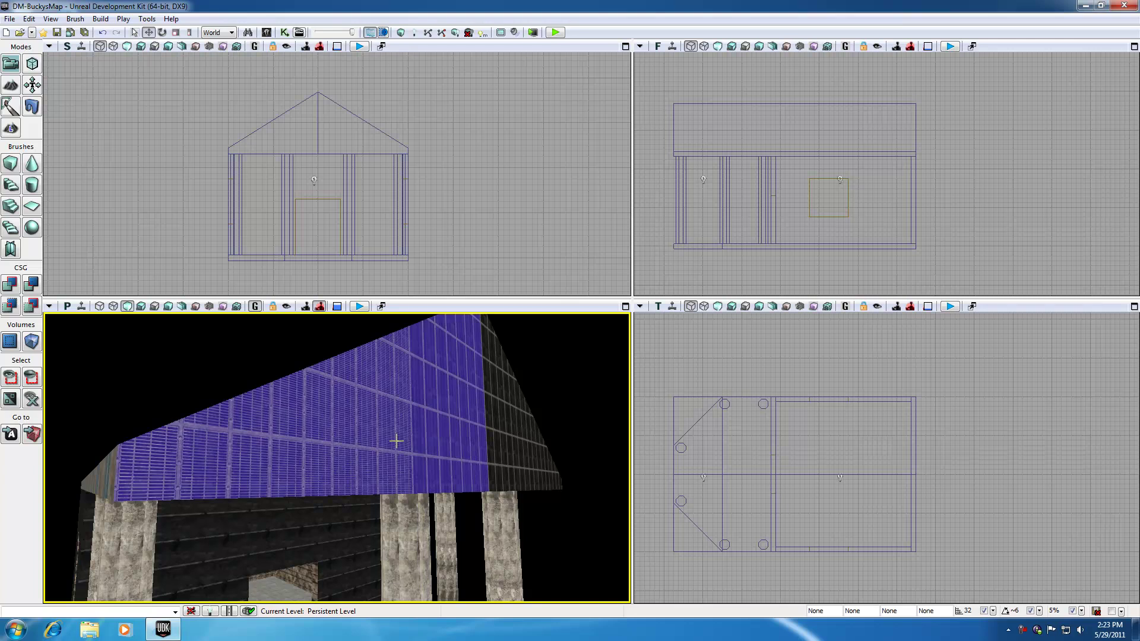
click(499, 453)
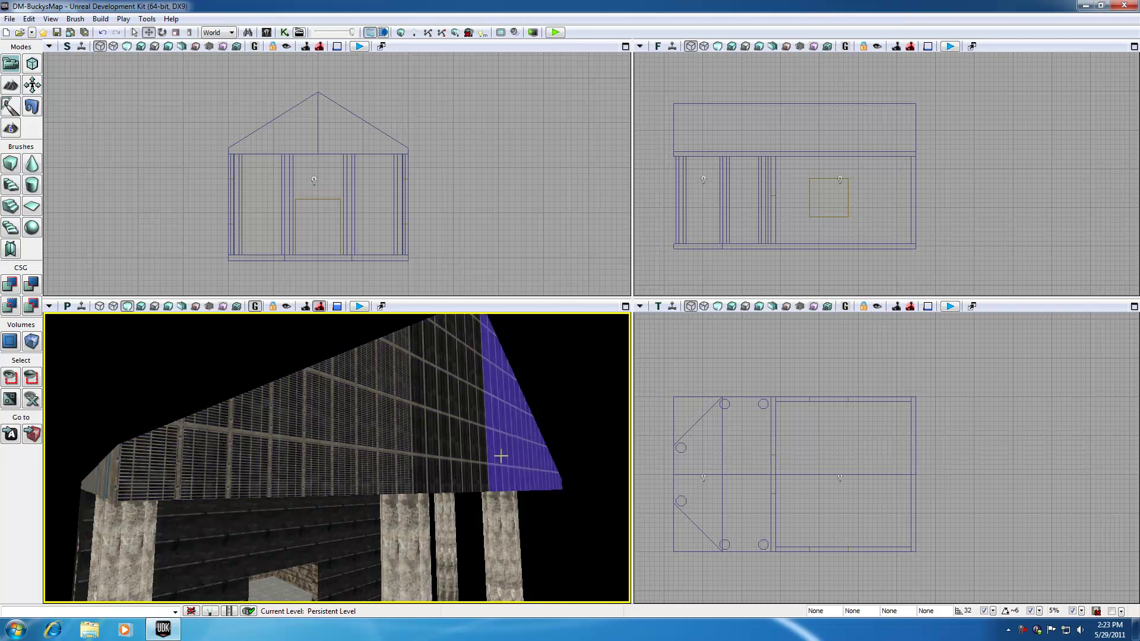
Step: Select both halves of the front and rear gables and apply Planar alignment to the four surfaces
click(423, 458)
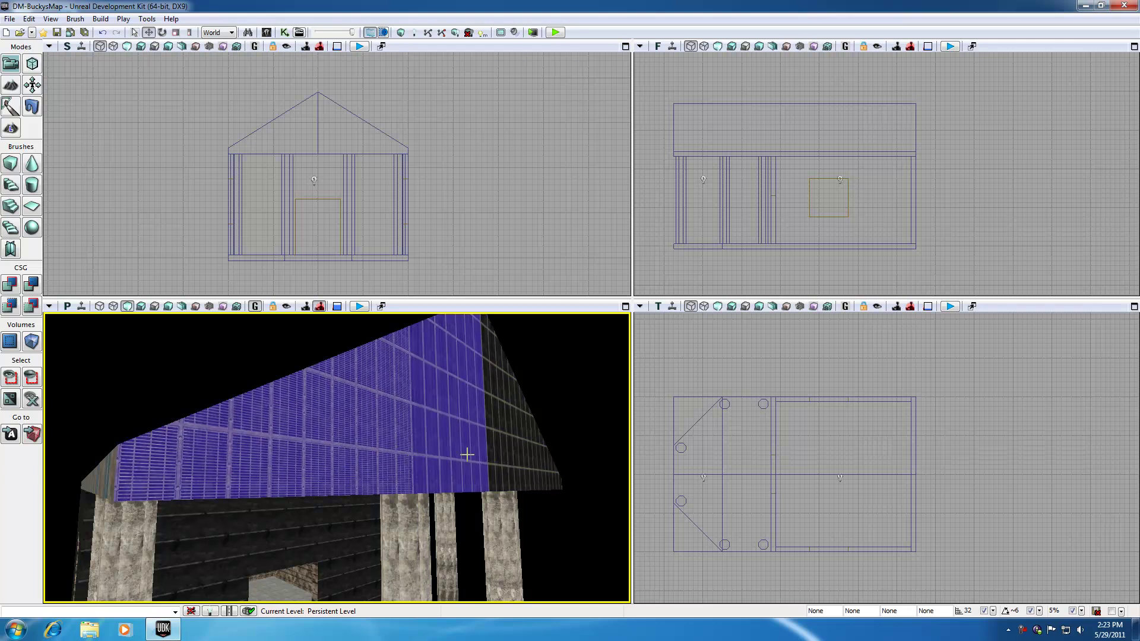
ctrl+click(509, 453)
drag(358, 468, 372, 468)
click(303, 466)
ctrl+click(365, 473)
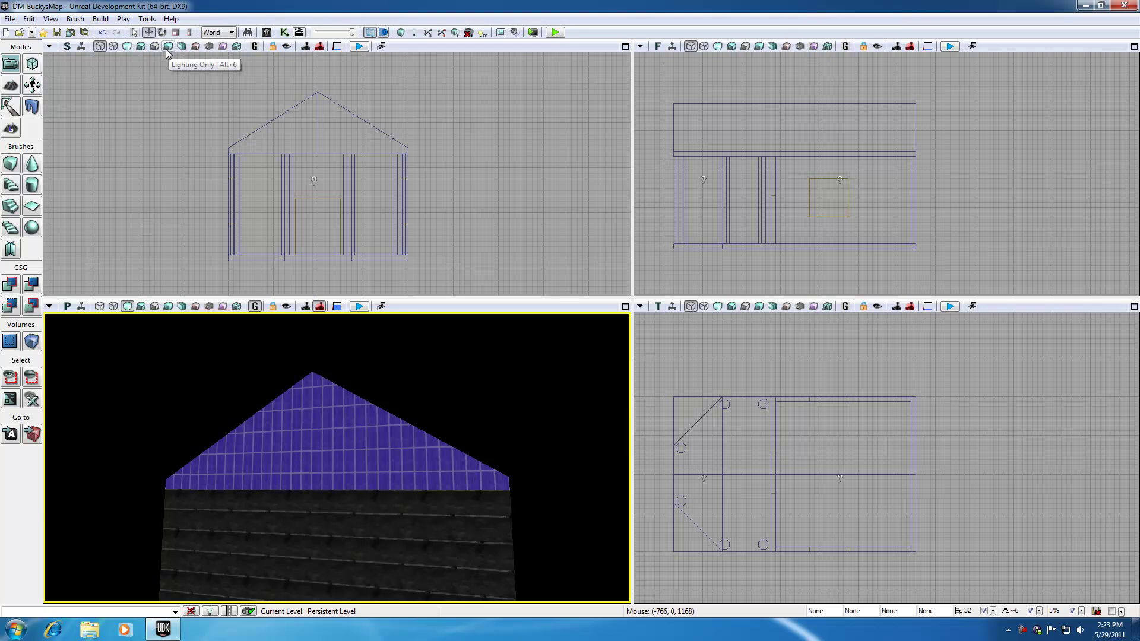
key(F5)
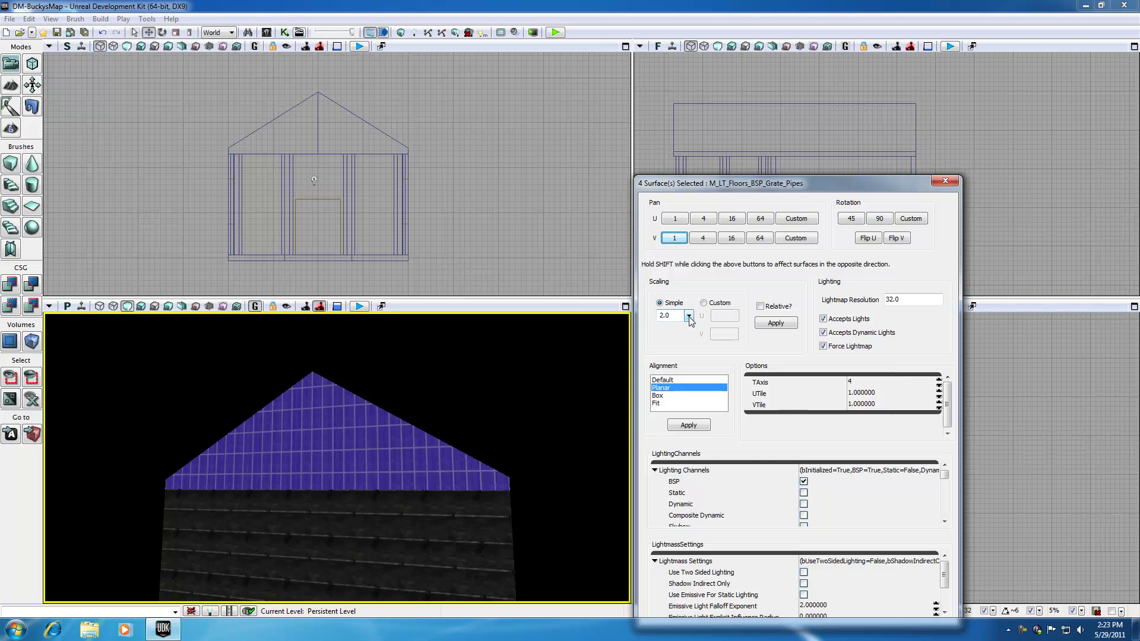
click(687, 426)
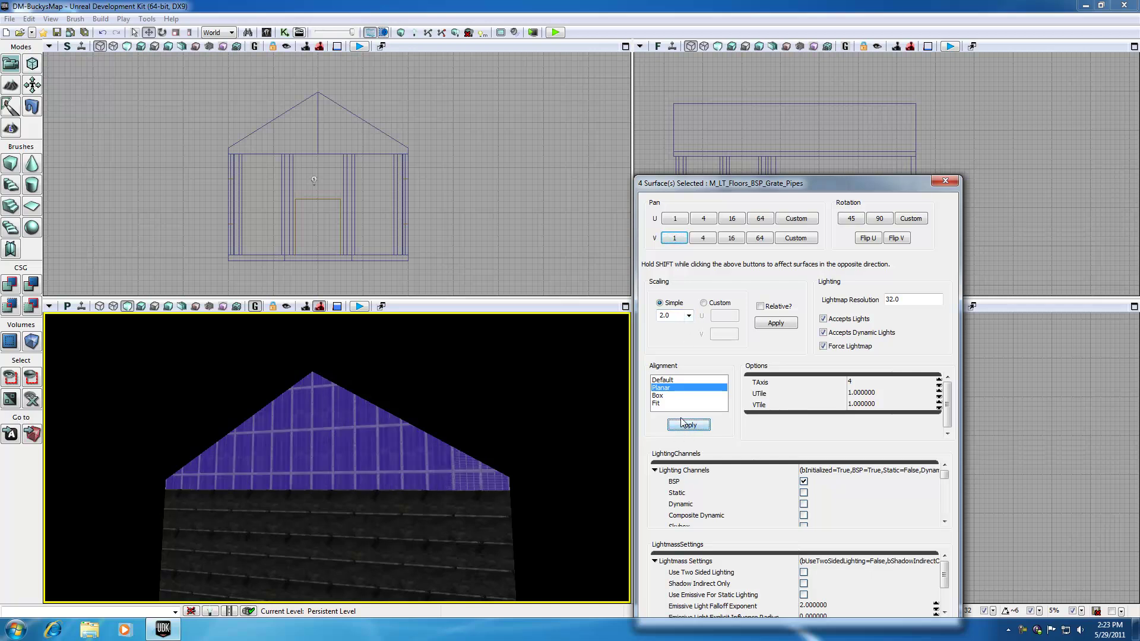
Step: Try simple scaling values of 1.0 and 0.5 for the texture on the selected gable surfaces
click(688, 316)
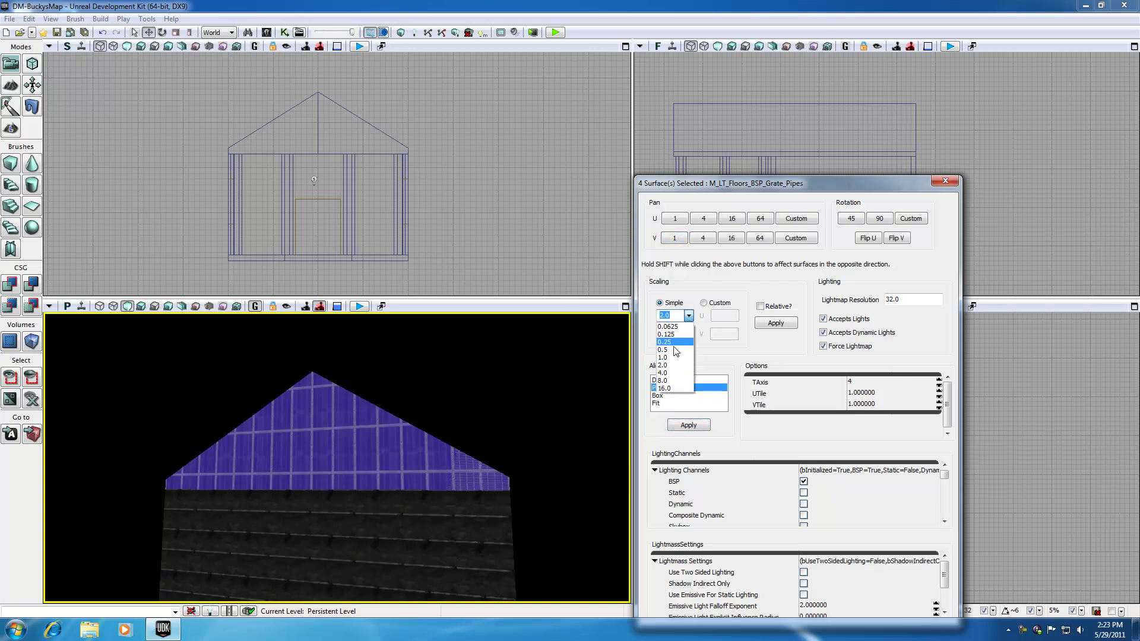
click(671, 357)
click(774, 323)
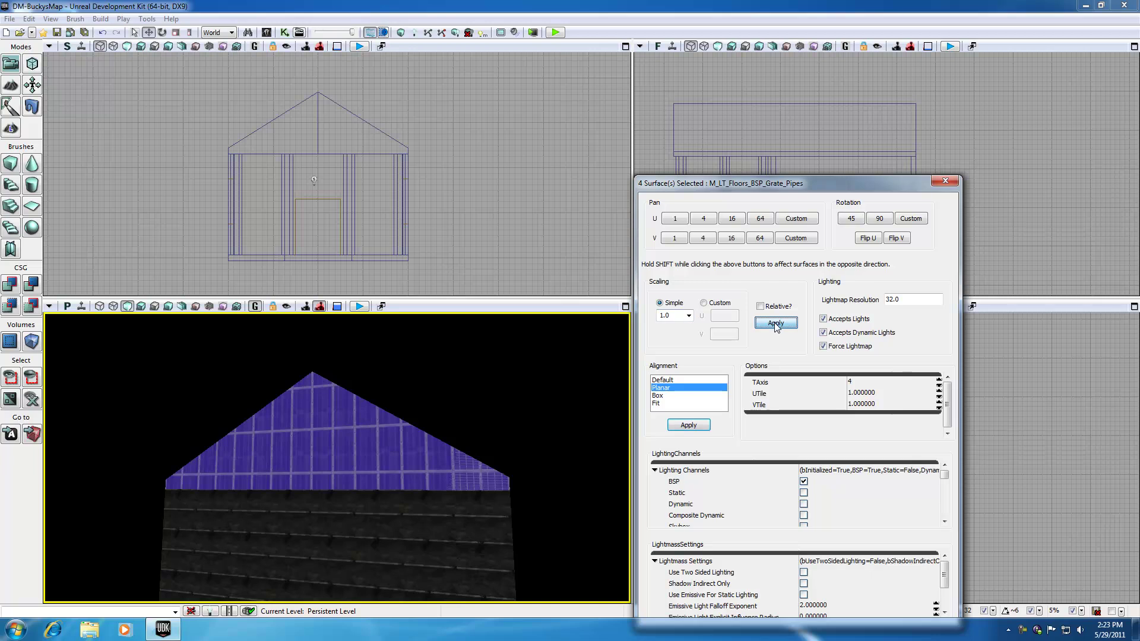
click(689, 316)
click(672, 357)
click(689, 316)
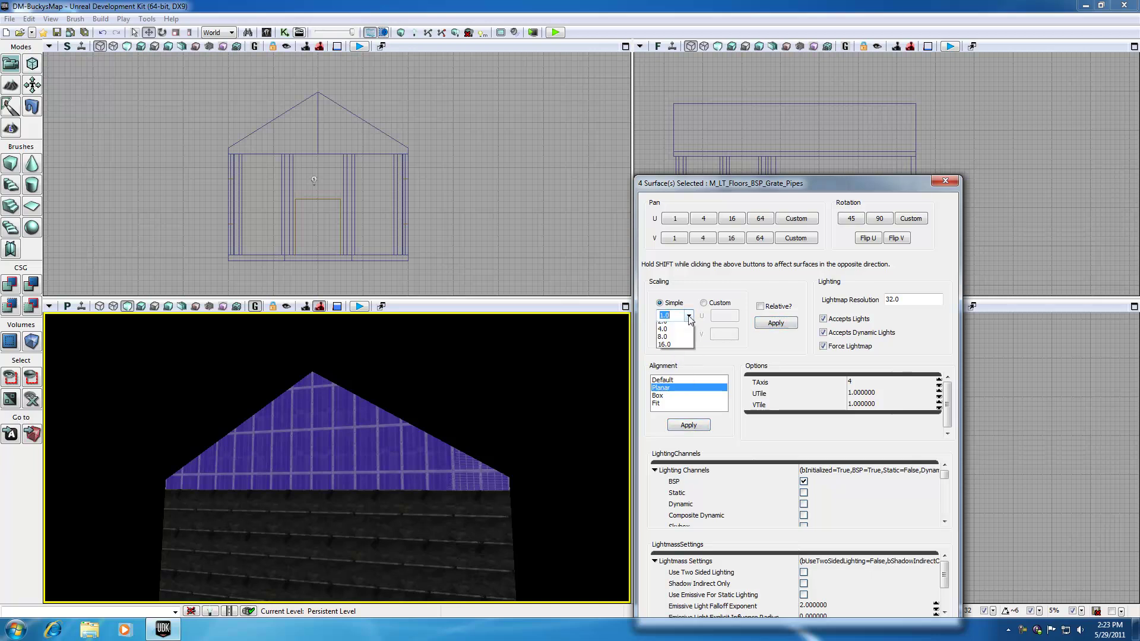
click(670, 352)
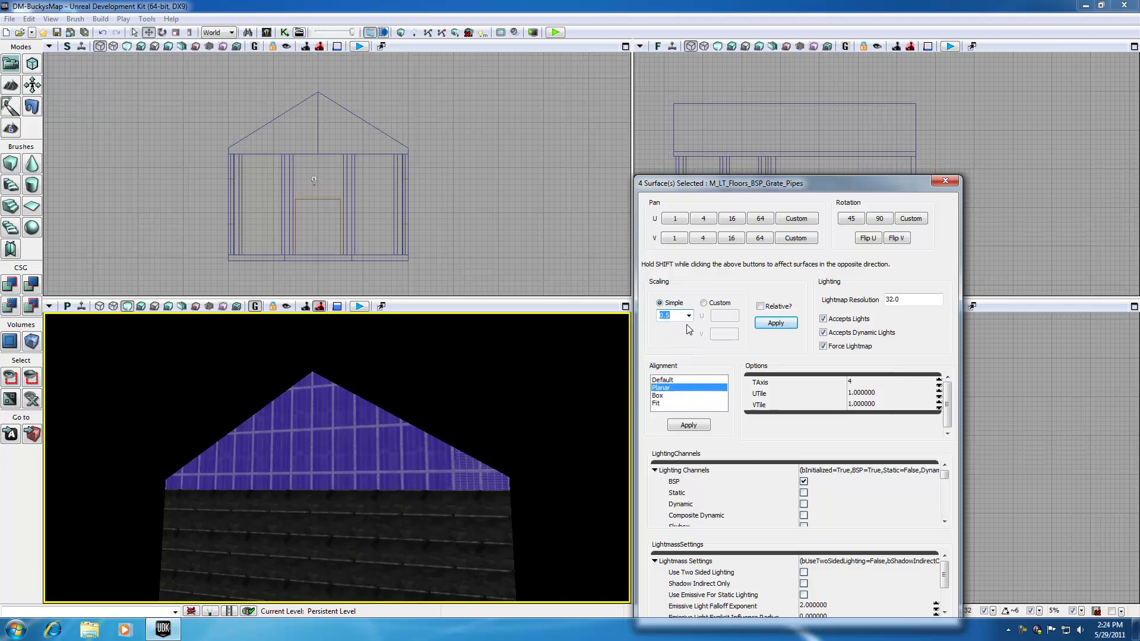
Step: Set the gable texture's simple scaling to 2.0 and apply it to the selected surfaces
click(688, 315)
click(671, 363)
click(762, 324)
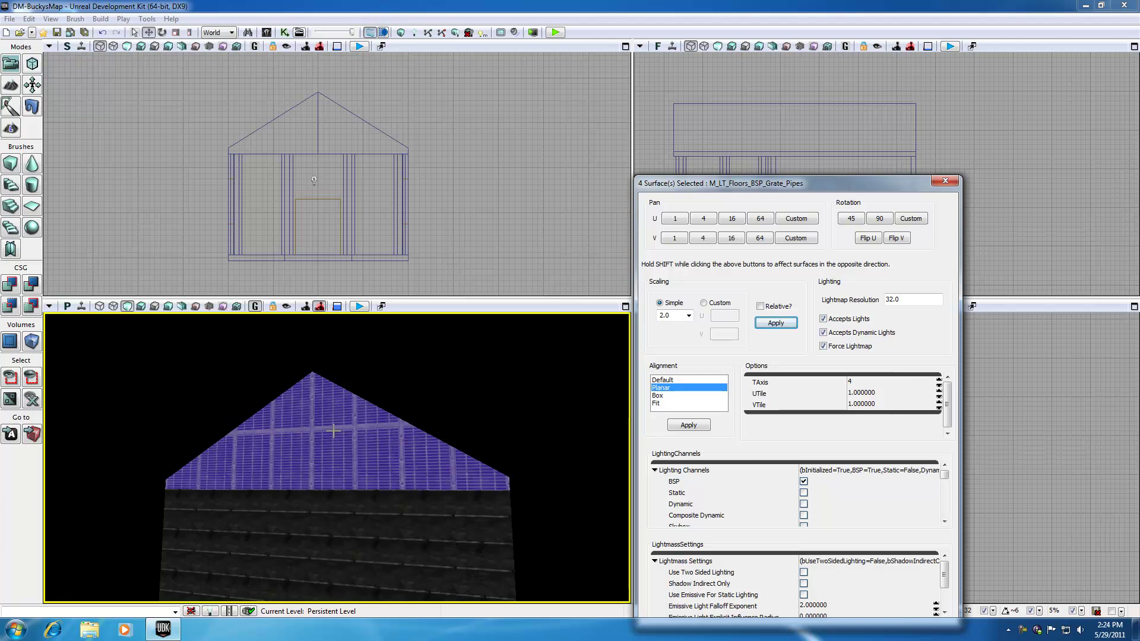
Step: Pan the gable texture along V in steps of 16, 4 and 1 to seat its horizontal band on the gable's lower edge
click(725, 238)
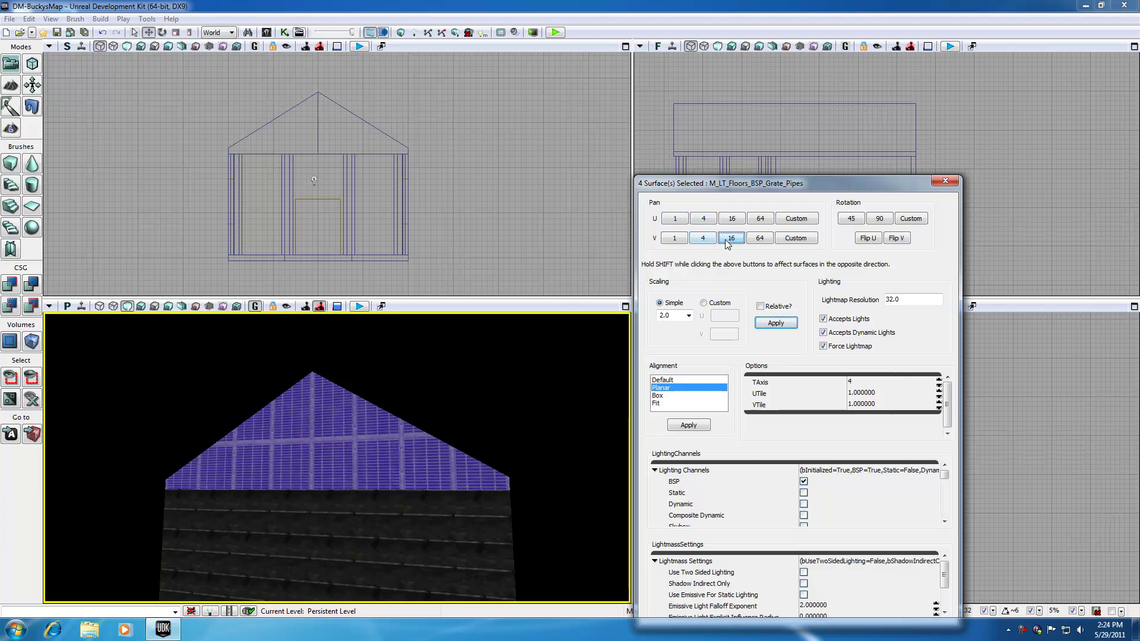
click(725, 238)
click(726, 238)
click(727, 238)
click(727, 239)
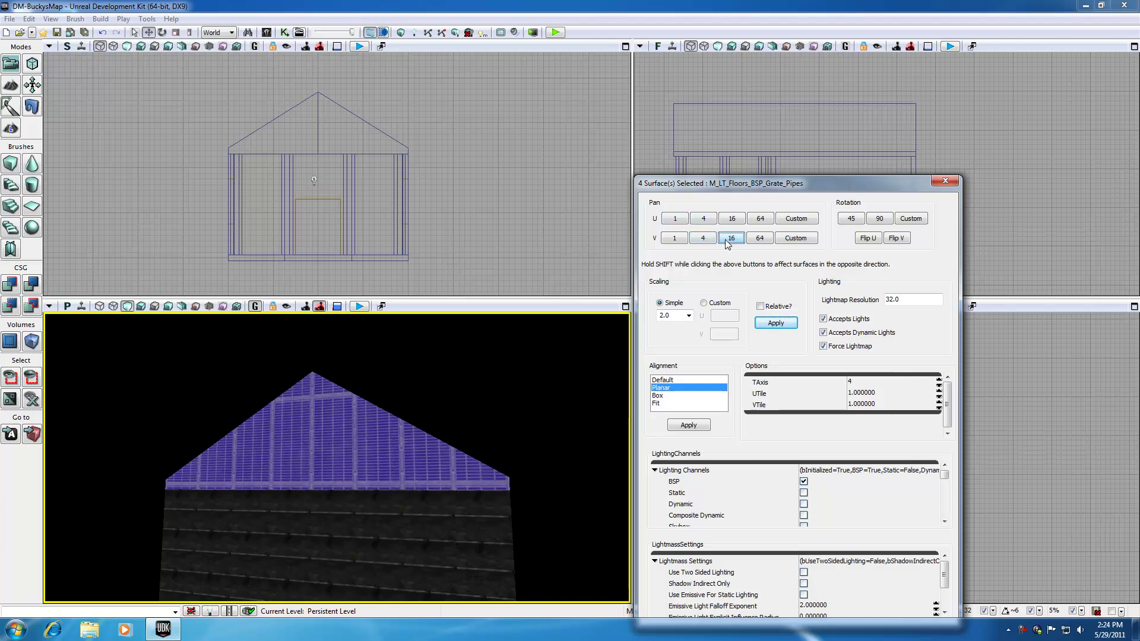
click(708, 238)
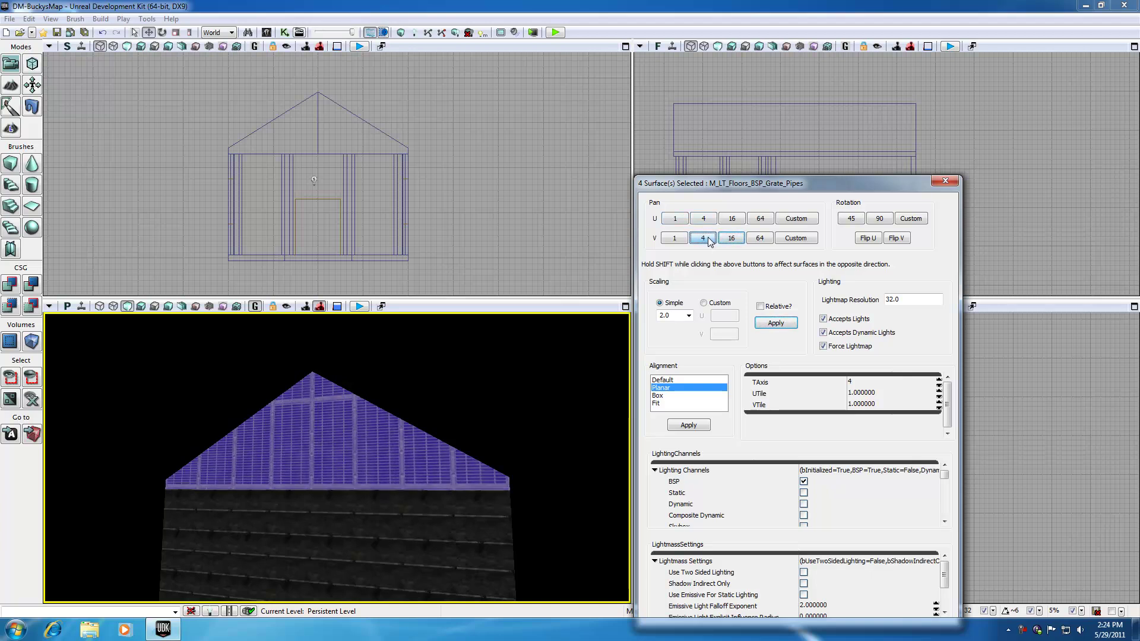
click(676, 239)
click(677, 240)
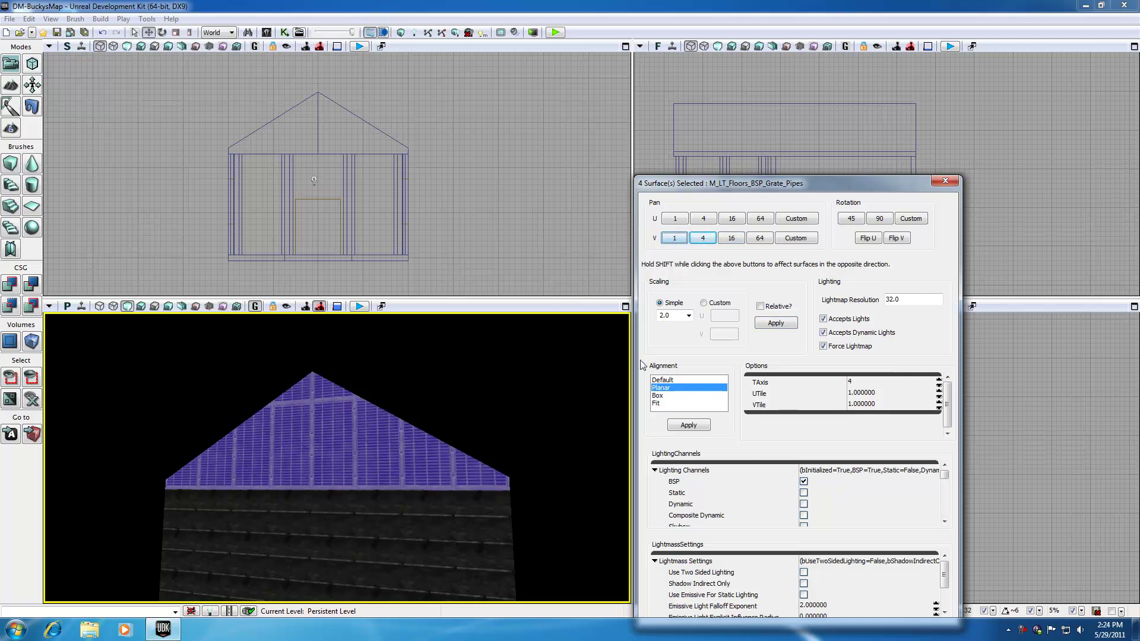
click(945, 181)
Step: Inspect the realigned front gable, and look over the room's interior walls, doorway and window
right_drag(500, 397, 526, 405)
click(526, 405)
drag(526, 404, 501, 412)
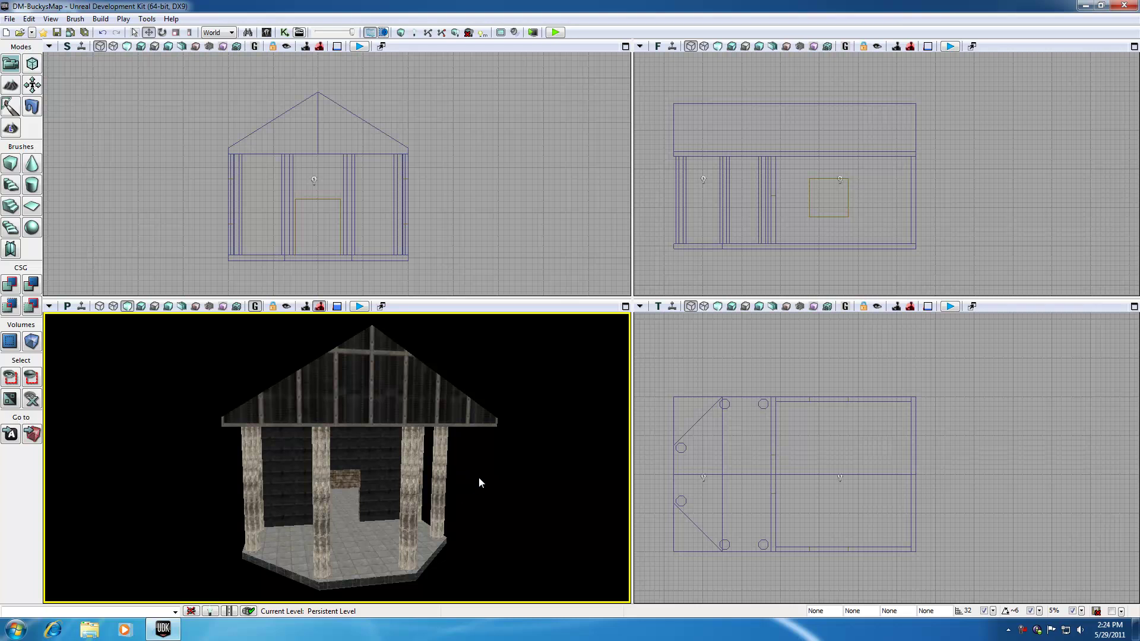
drag(478, 477, 479, 356)
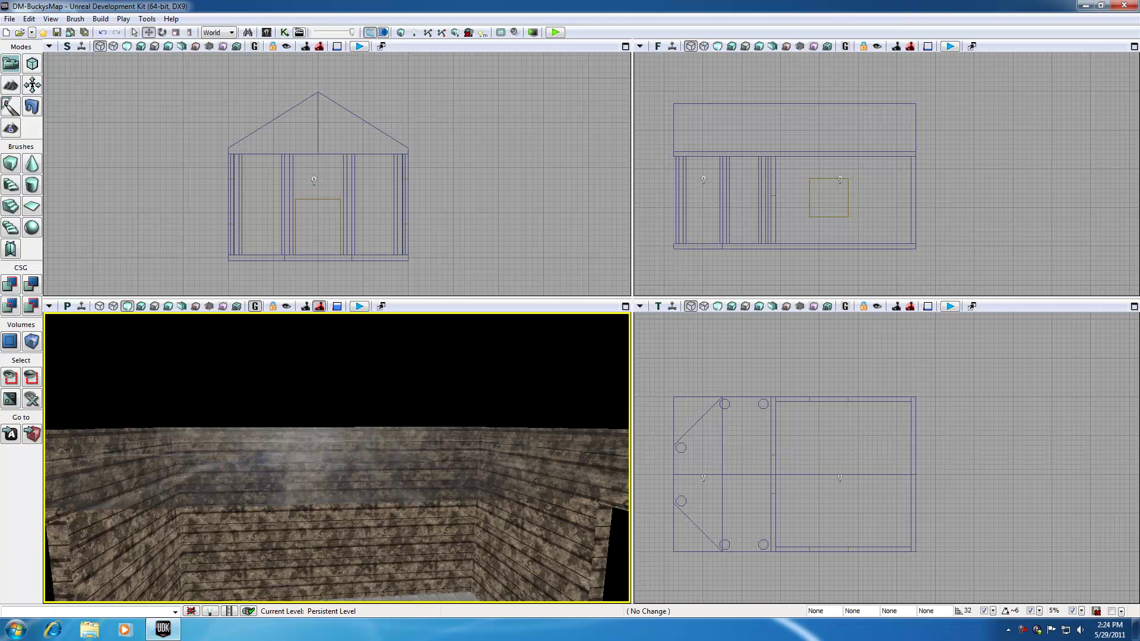
drag(478, 416, 344, 438)
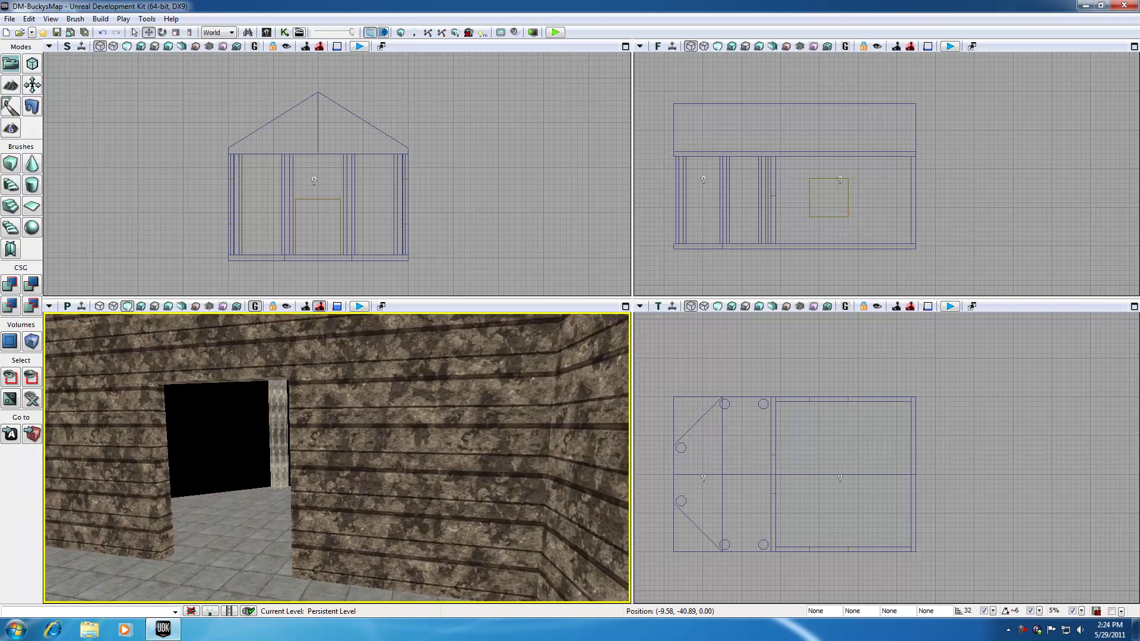
drag(404, 410, 324, 463)
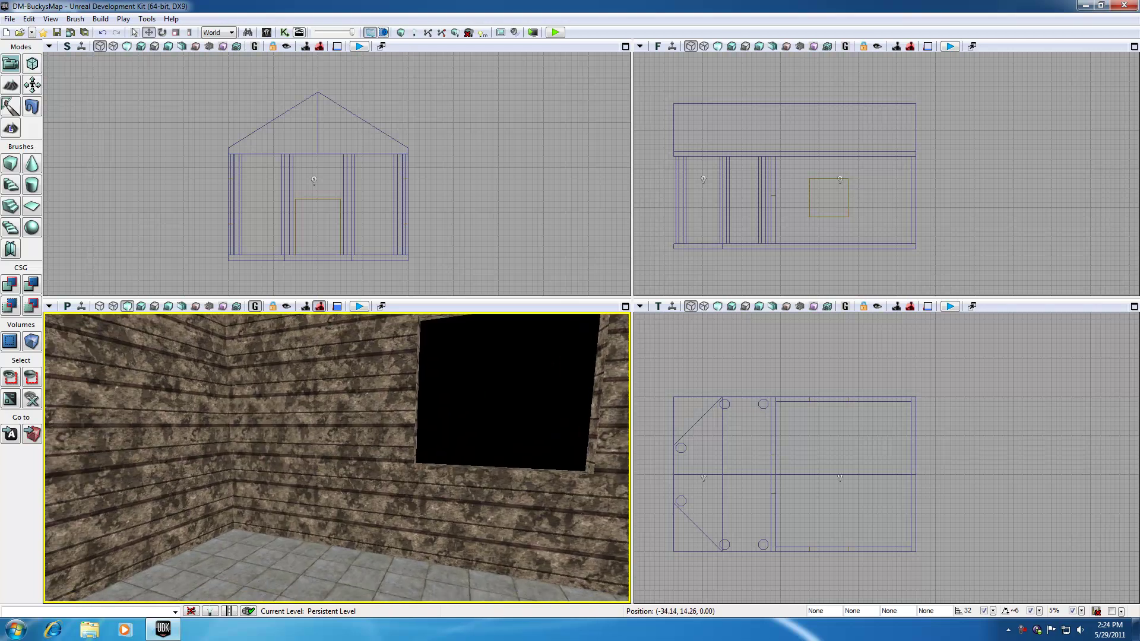
drag(344, 511, 368, 444)
Step: Select the interior wall containing the first window together with that window's inner frame faces
click(369, 444)
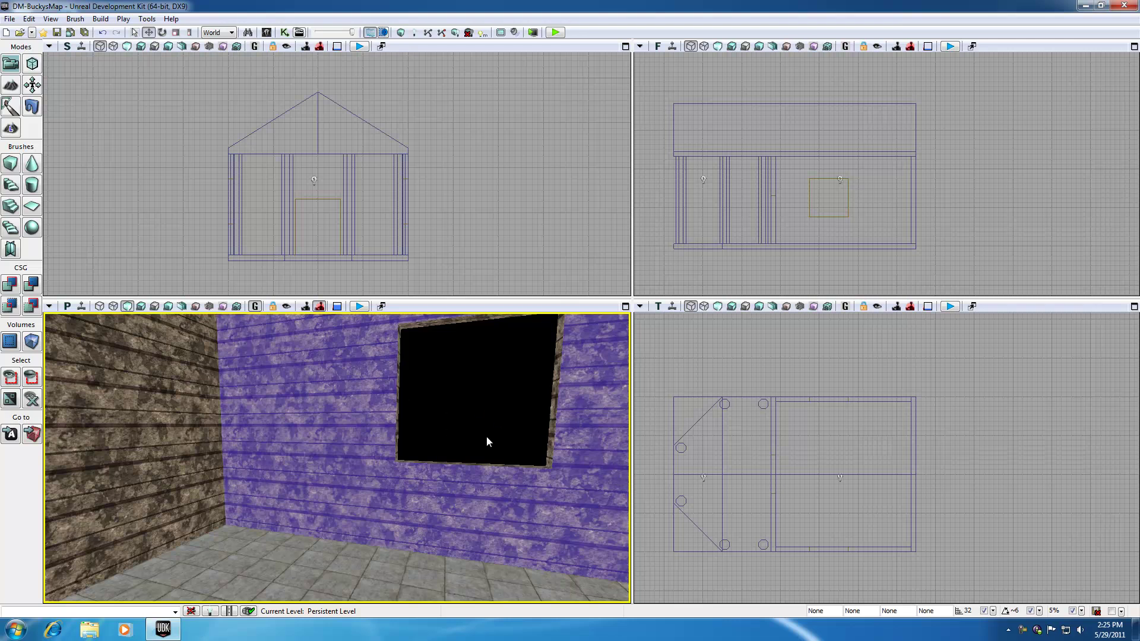
scroll(490, 437, up, 3)
drag(490, 437, 252, 395)
ctrl+click(203, 395)
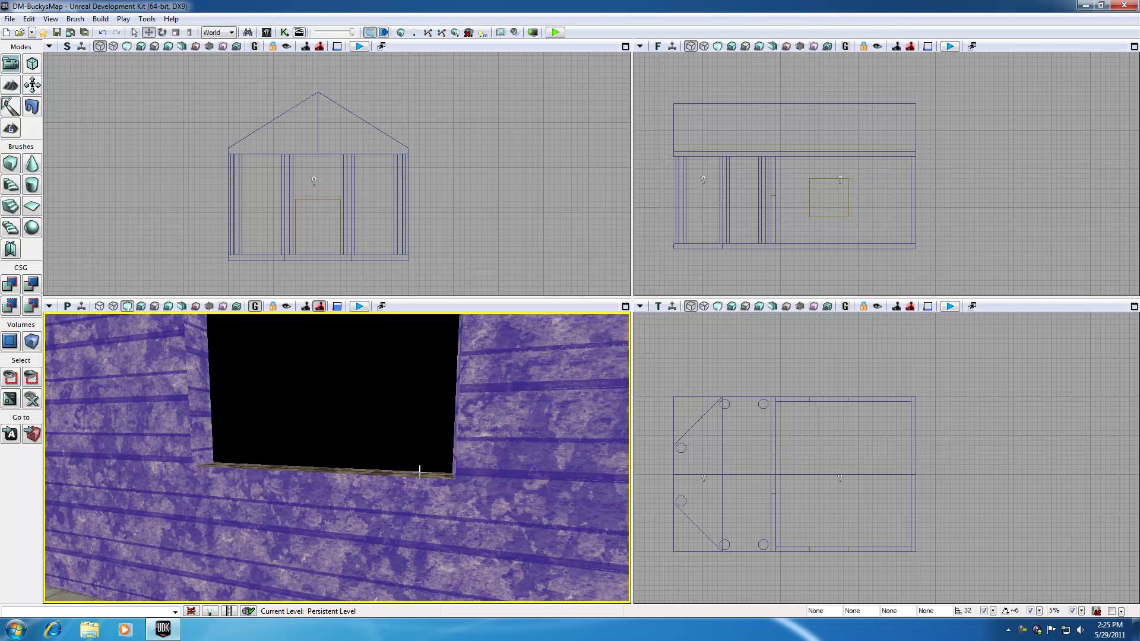
drag(415, 471, 415, 469)
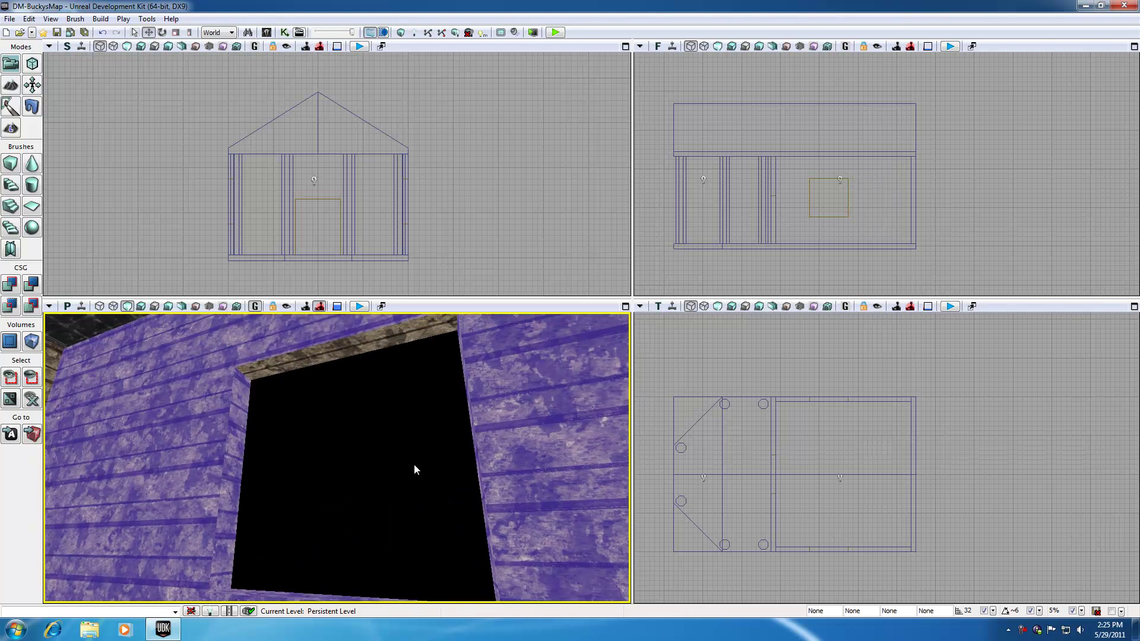
ctrl+click(334, 358)
Step: Add the adjoining interior wall, the opposite window wall and its window's inner frame faces to the selection
drag(345, 419, 333, 461)
ctrl+click(340, 460)
click(232, 452)
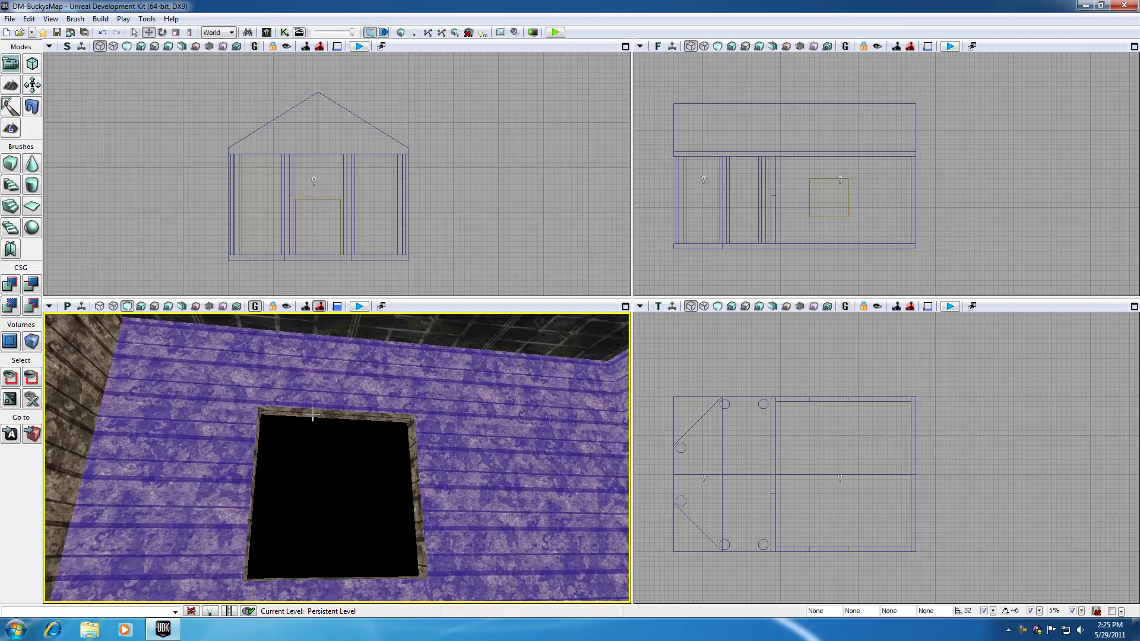
ctrl+click(415, 469)
right_drag(419, 469, 411, 497)
drag(322, 504, 239, 529)
ctrl+click(221, 543)
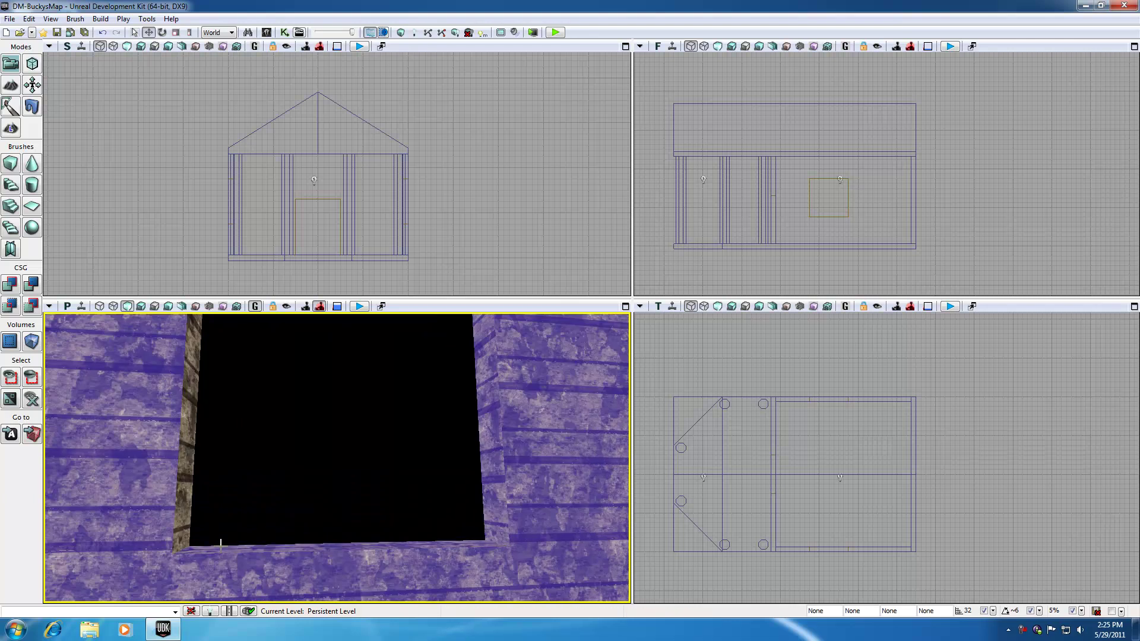
ctrl+click(181, 495)
Step: Add the interior doorway wall and the side and top faces of the door opening to the selection
drag(157, 478, 45, 502)
ctrl+click(176, 466)
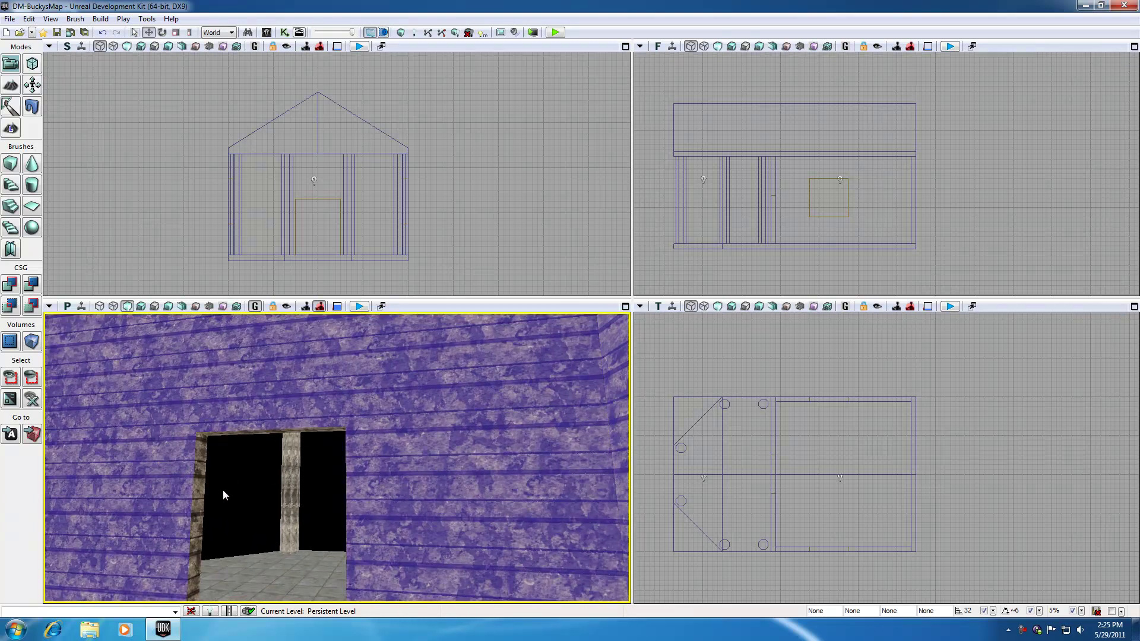
ctrl+click(197, 490)
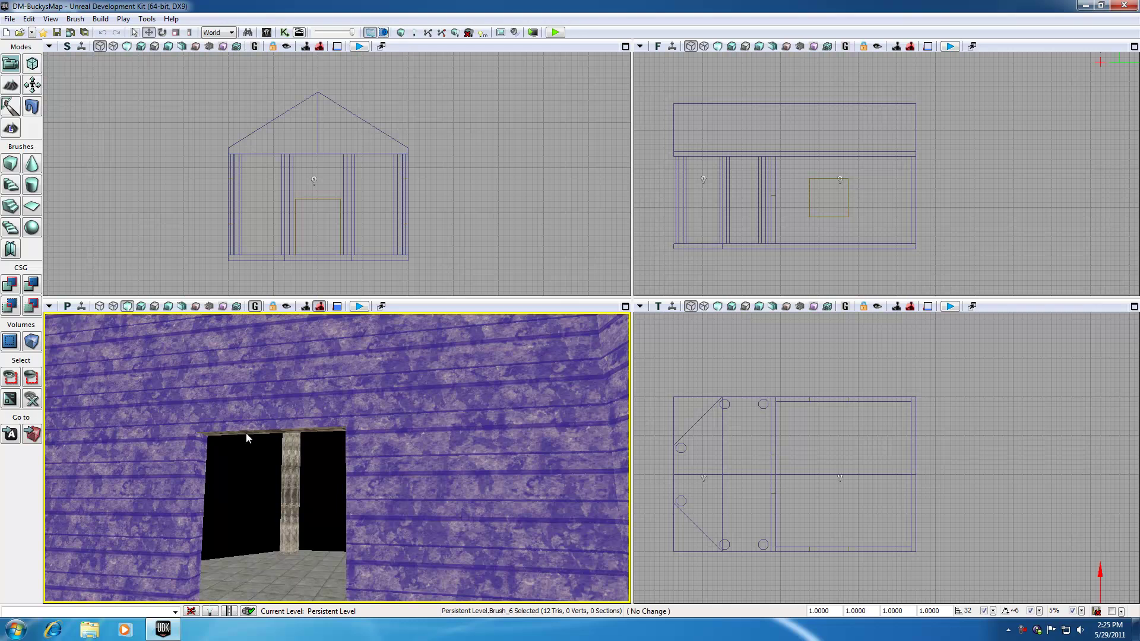
drag(246, 433, 335, 486)
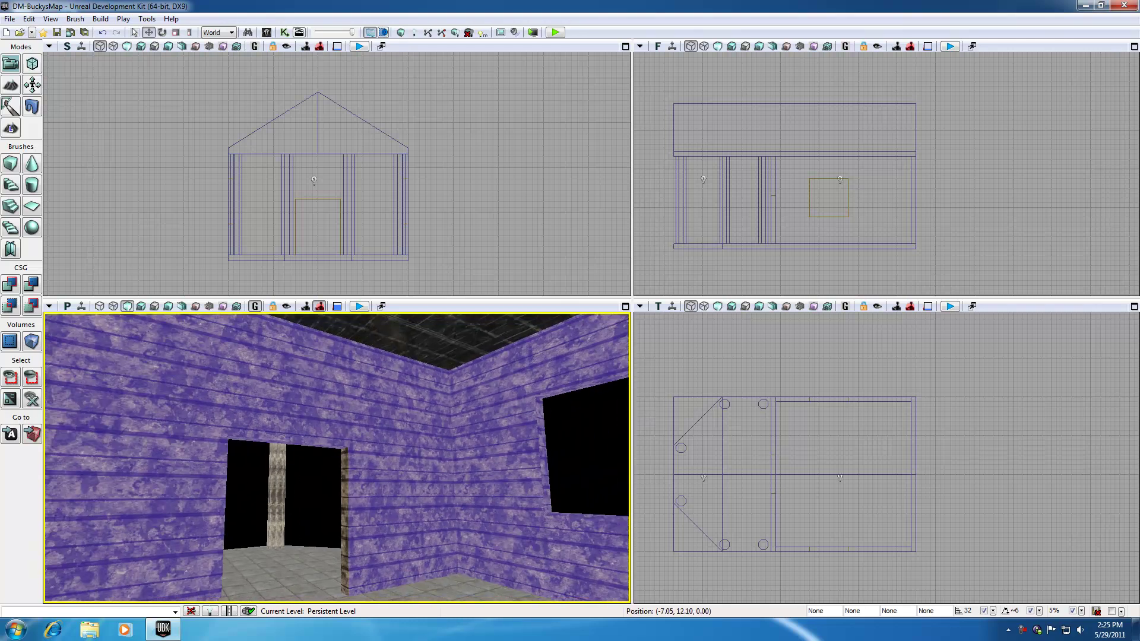
ctrl+click(343, 488)
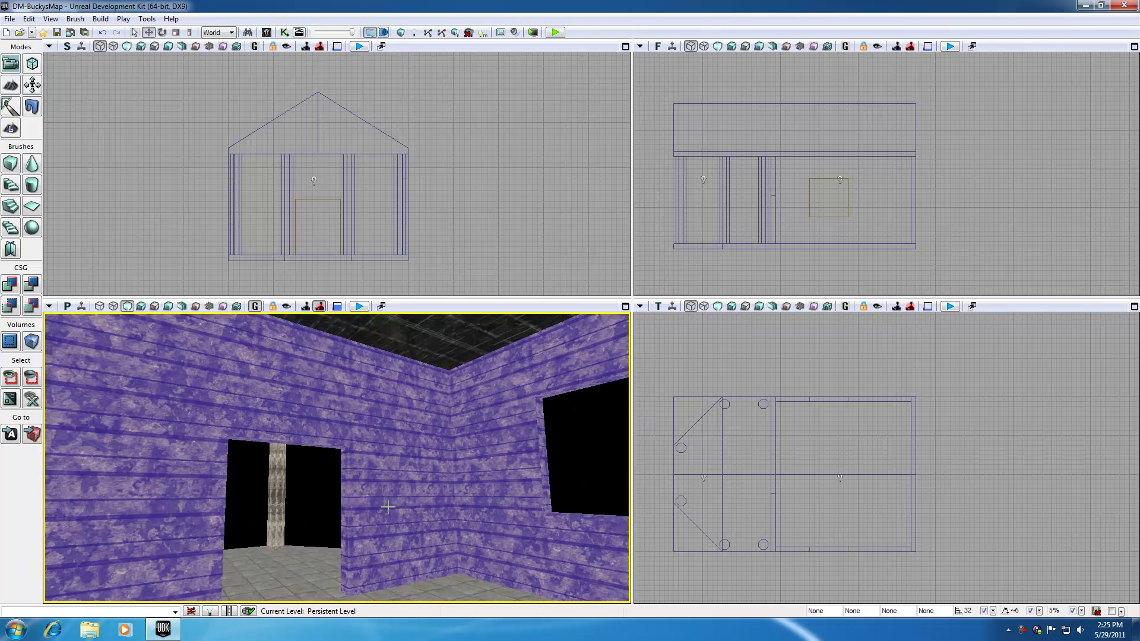
Step: Apply Planar alignment to the selected interior wall and frame surfaces, and set their simple texture scaling to 8.0
drag(323, 519, 545, 486)
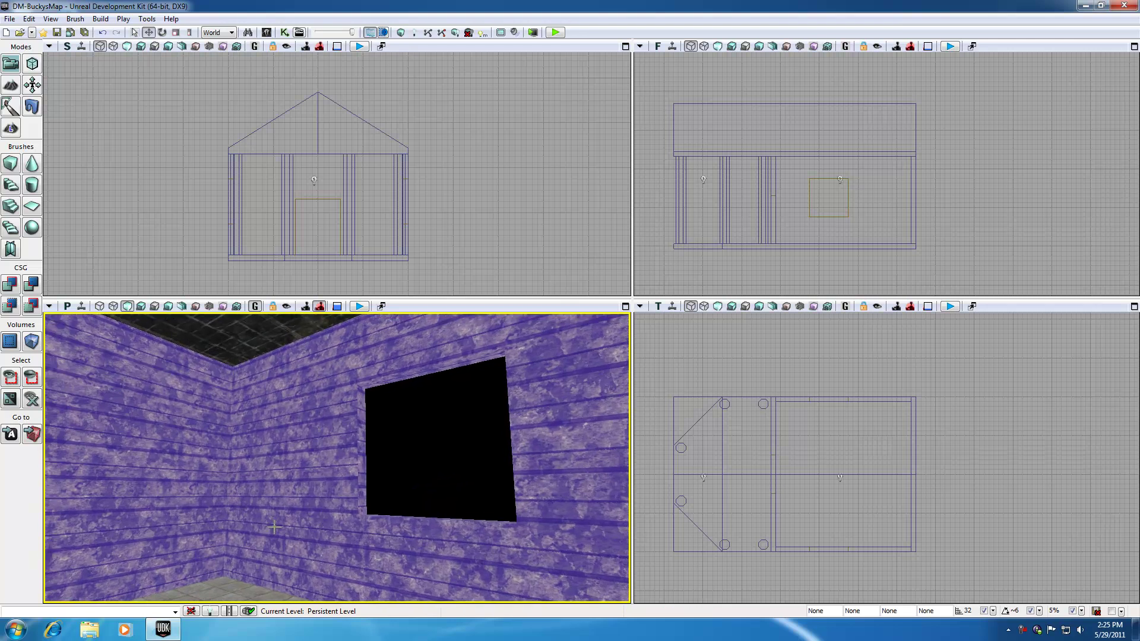
key(F5)
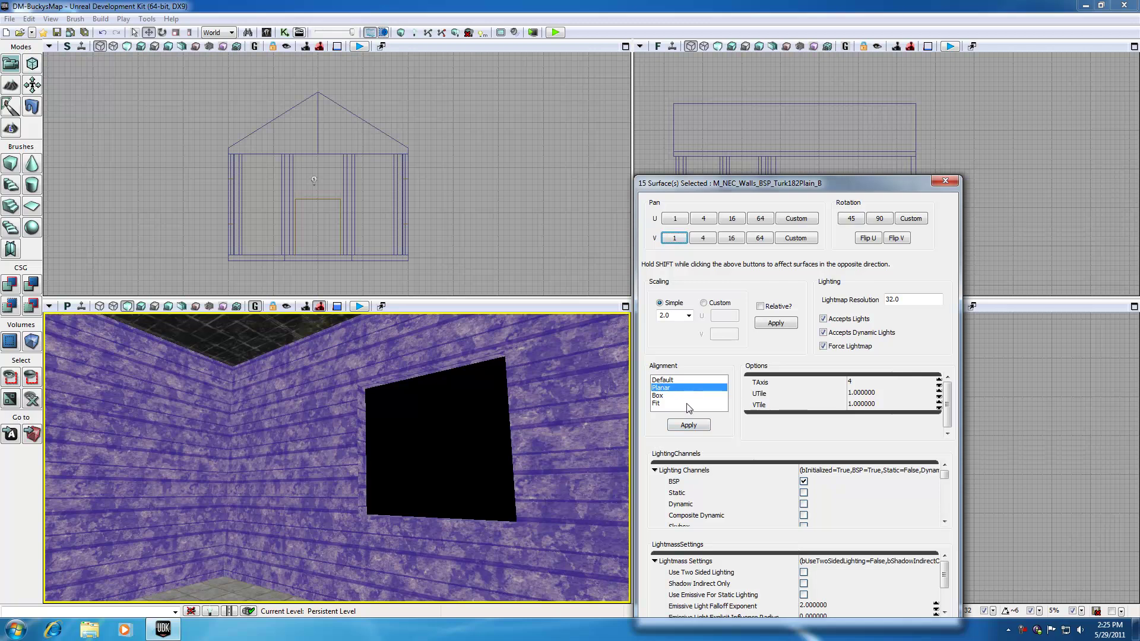
click(689, 425)
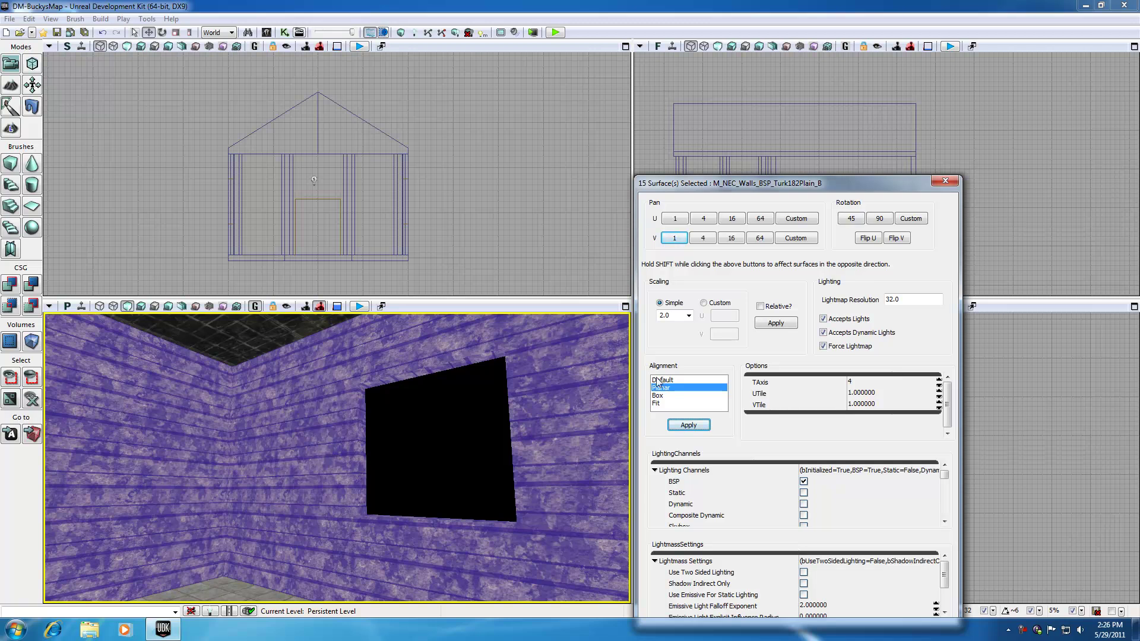
click(690, 317)
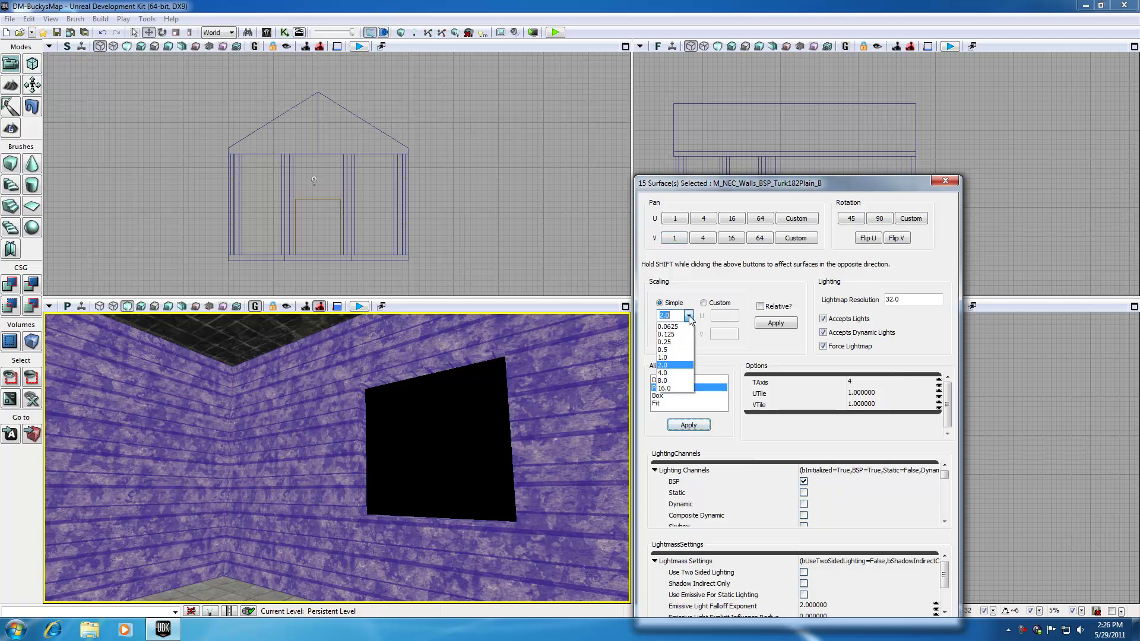
click(669, 381)
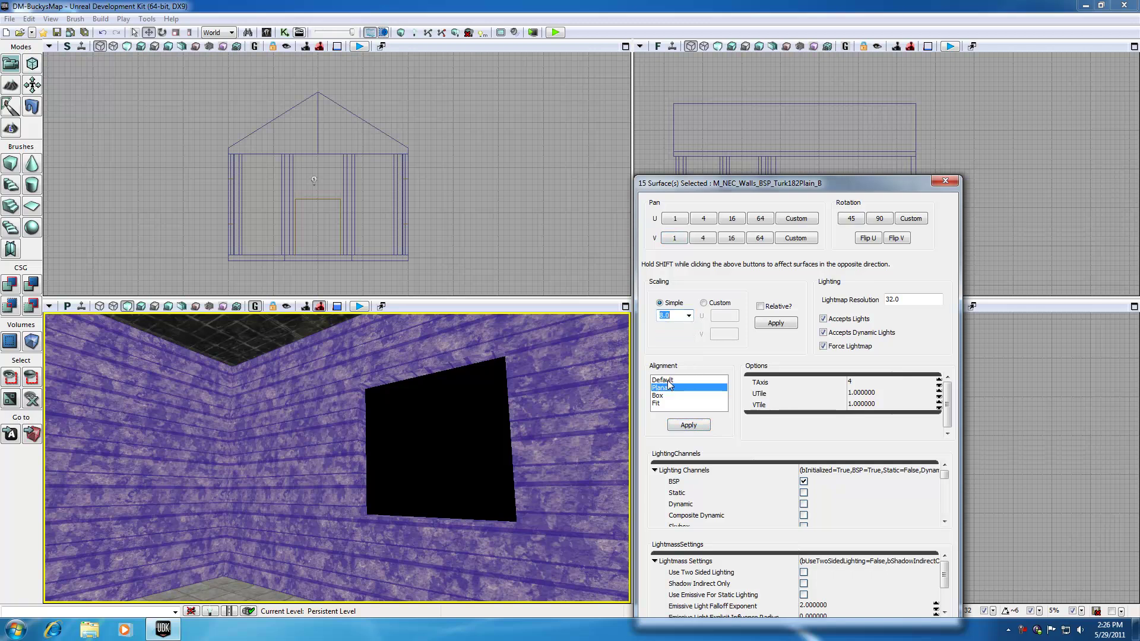
click(770, 328)
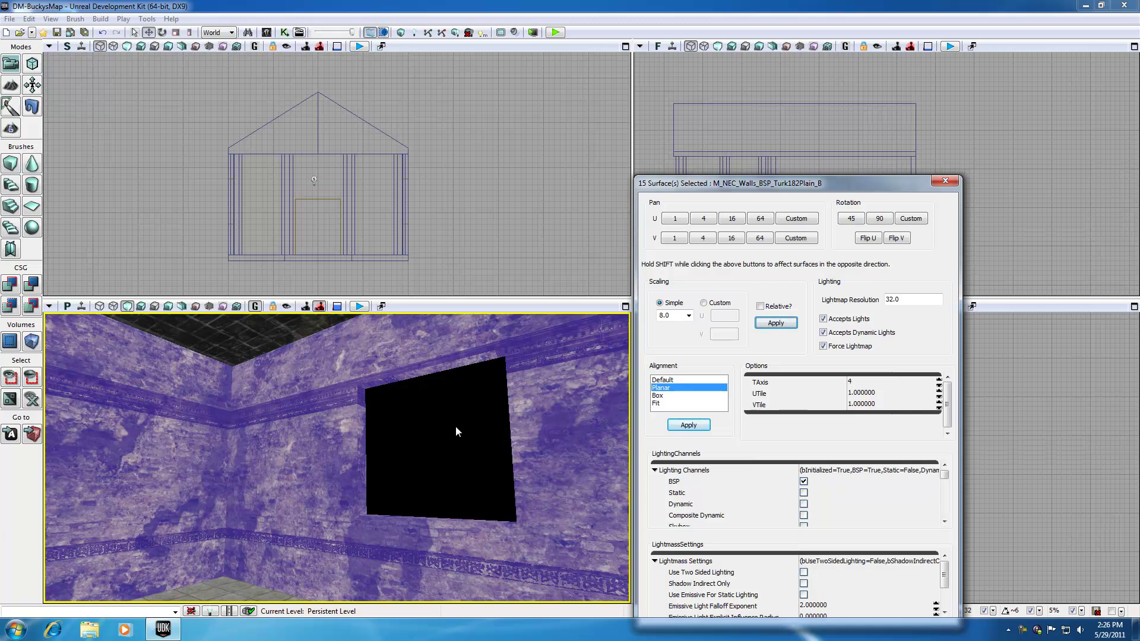
Step: Try a simple texture scaling of 0.5 on the selected interior walls, and restore the scaling to 8.0
click(688, 315)
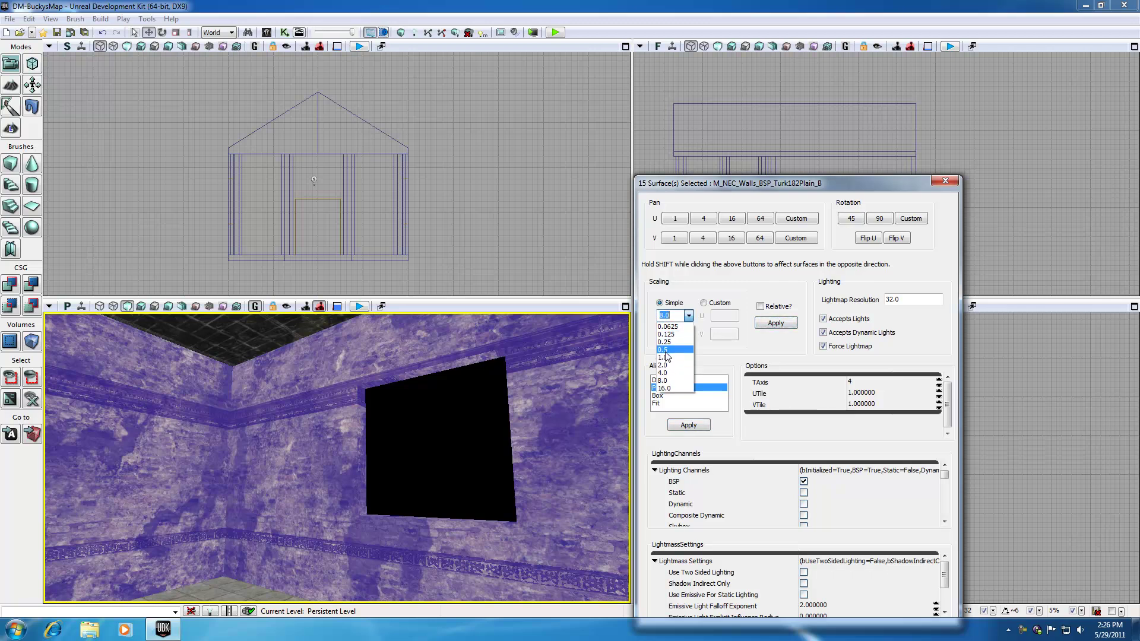
click(667, 350)
click(776, 323)
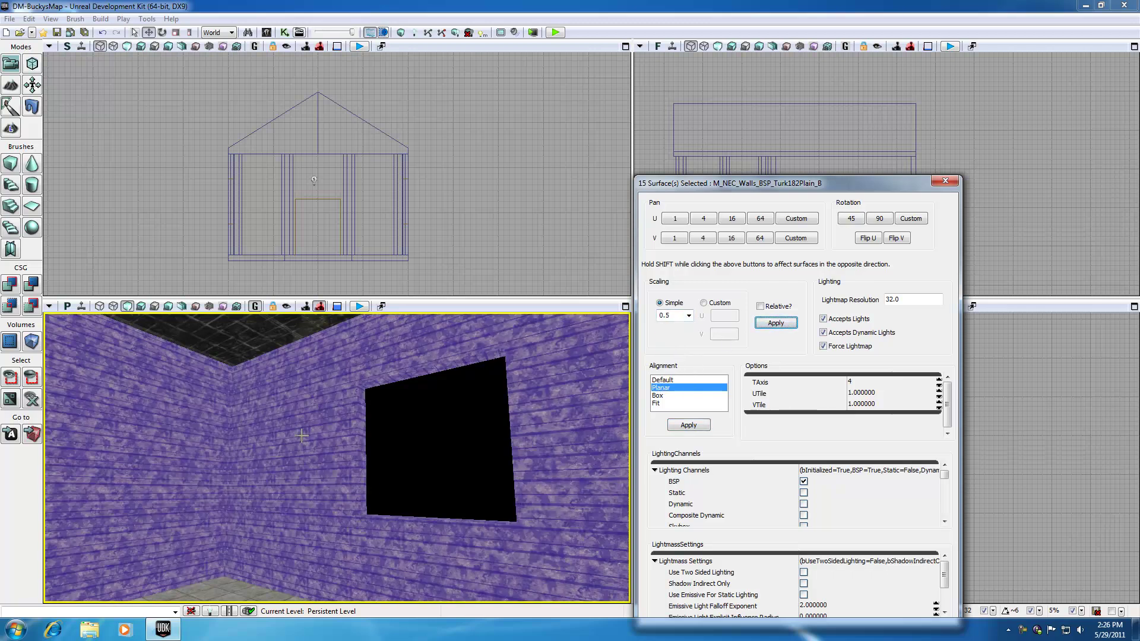
click(687, 316)
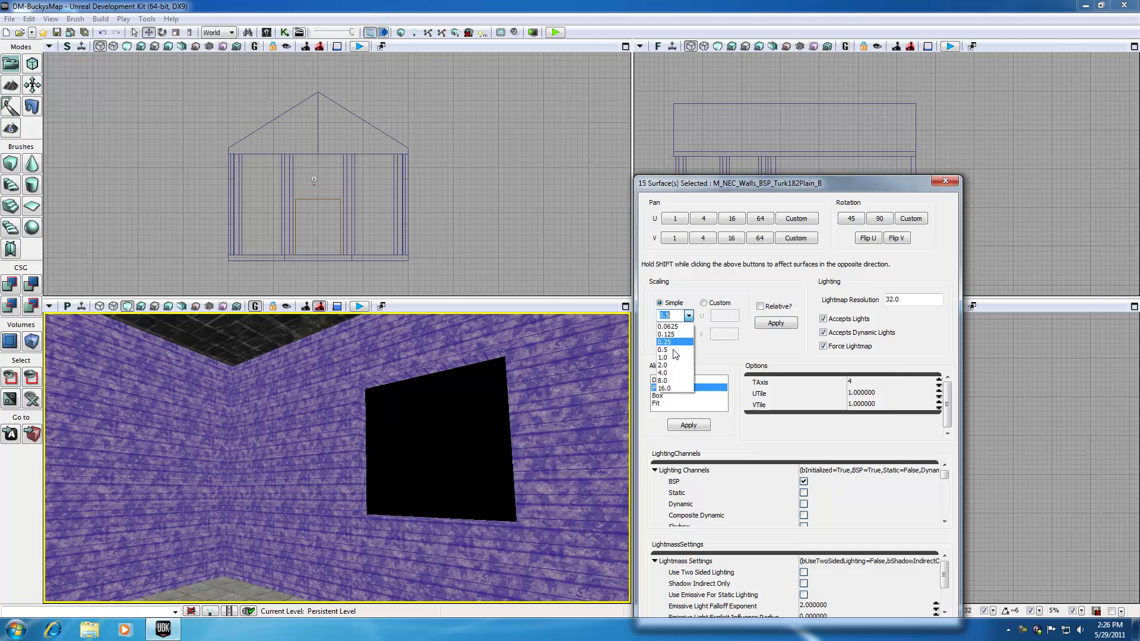
click(671, 383)
click(774, 324)
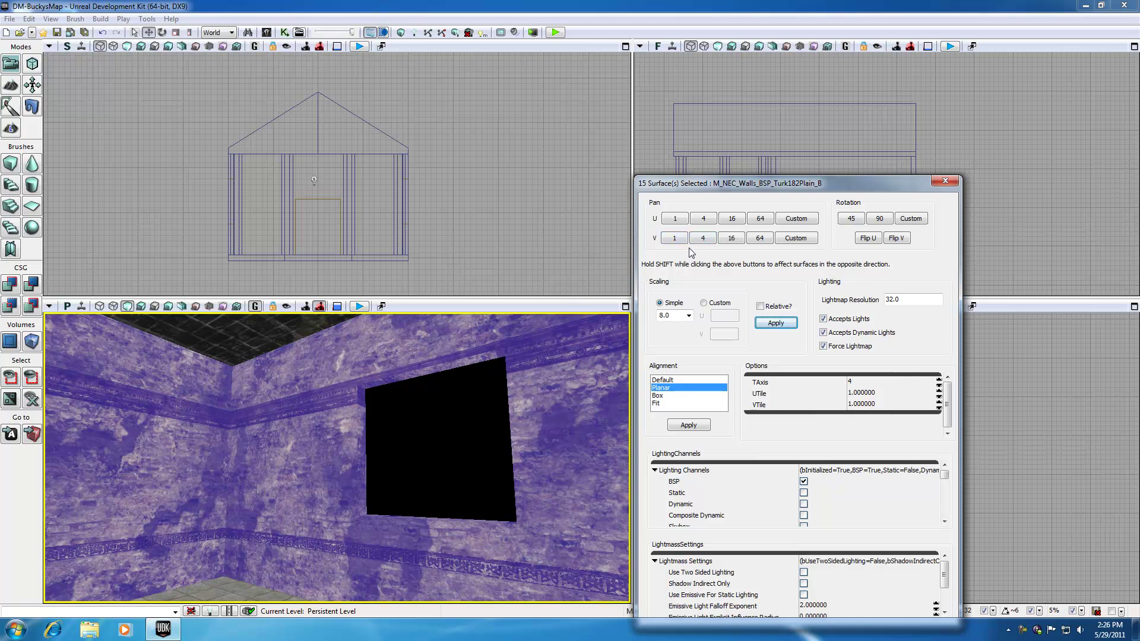
Step: Pan the selected wall textures along V in increments of 16, 4 and 1 until the trim bands meet the ceiling and floor
click(704, 238)
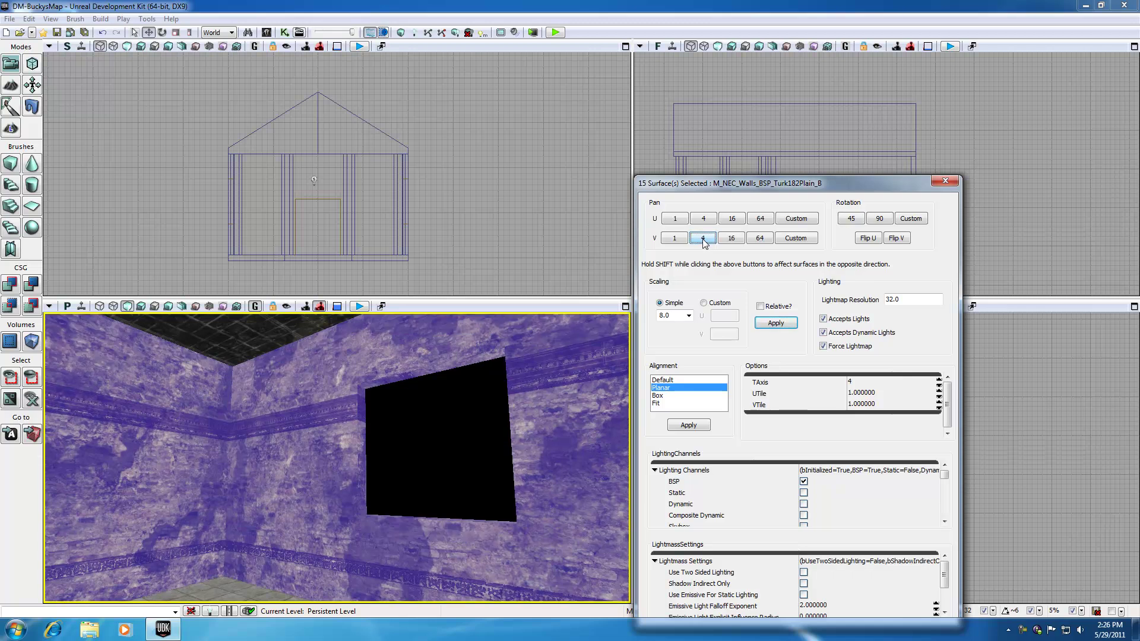
click(703, 239)
click(704, 239)
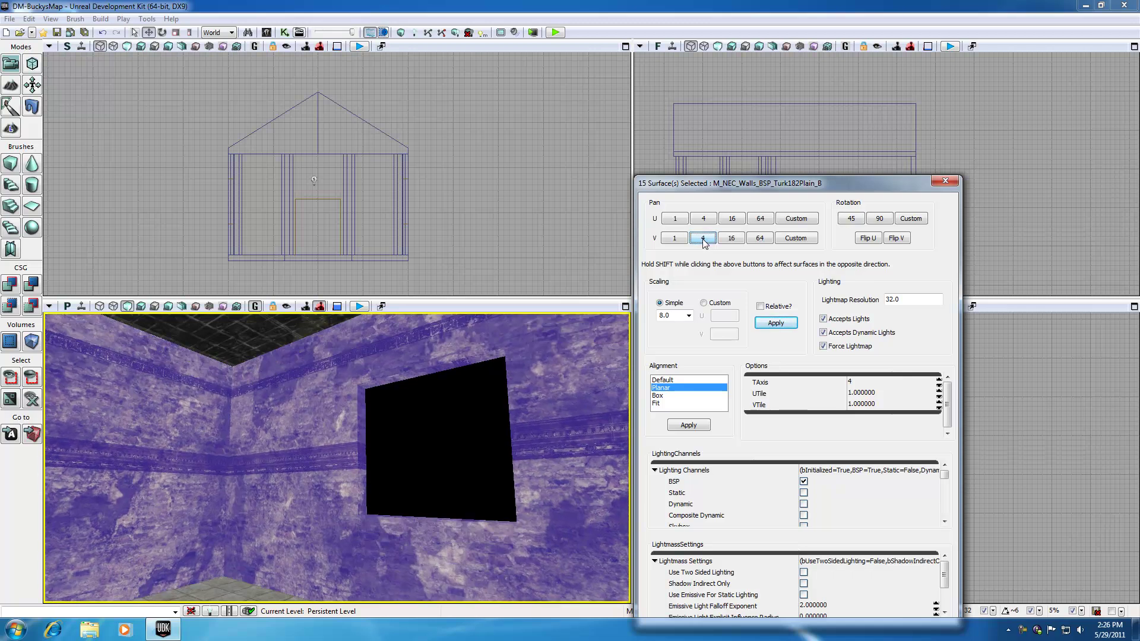
click(726, 240)
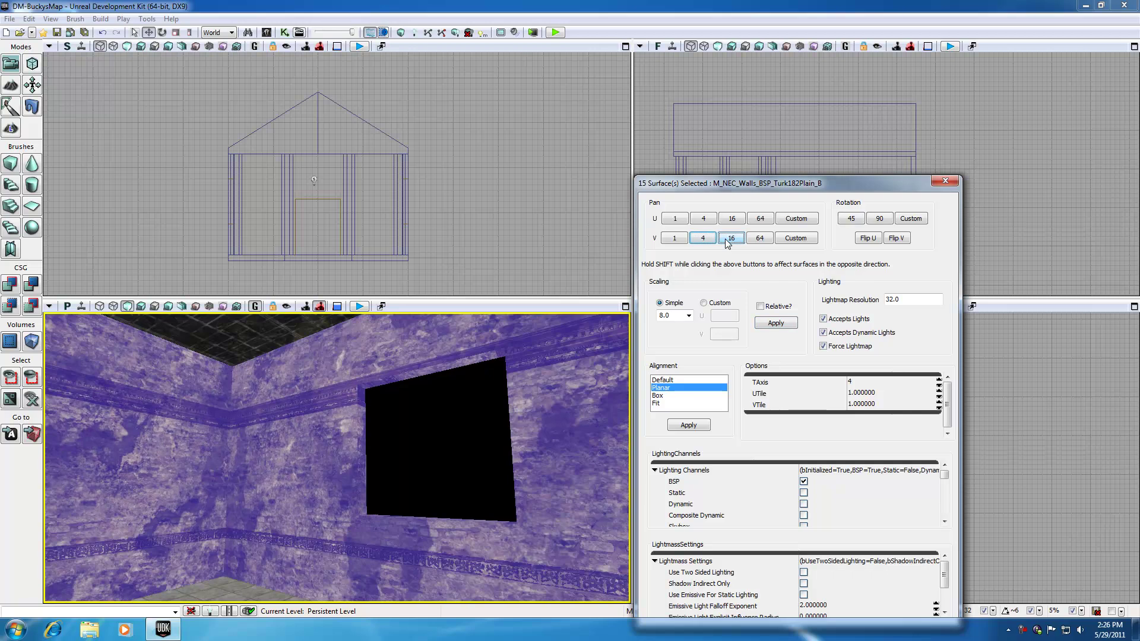
click(703, 239)
click(702, 238)
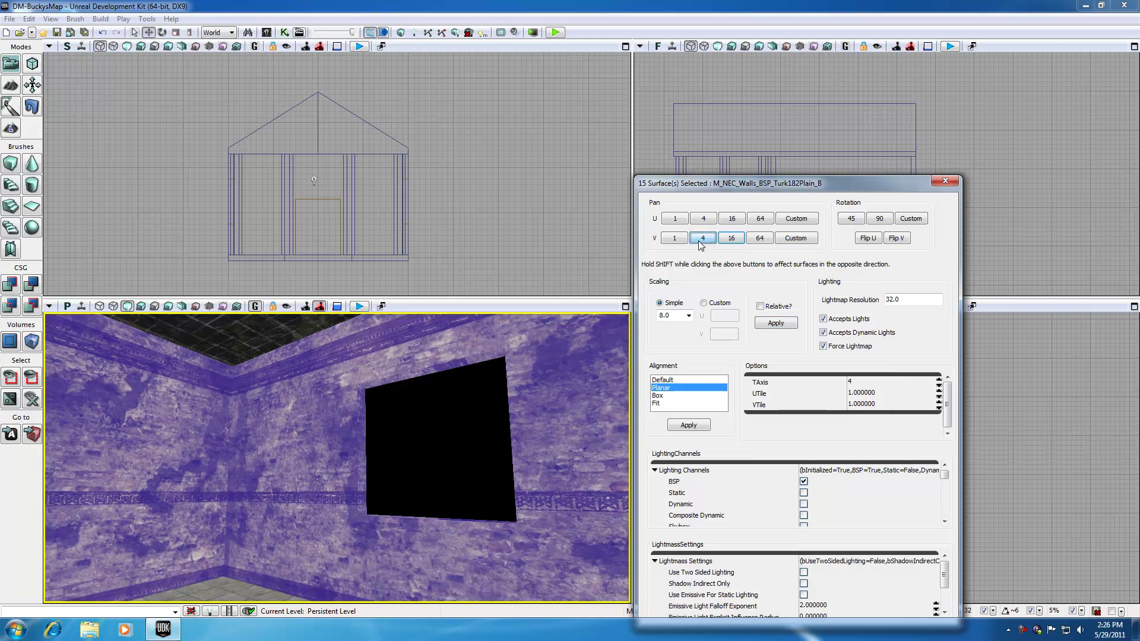
click(676, 238)
click(676, 238)
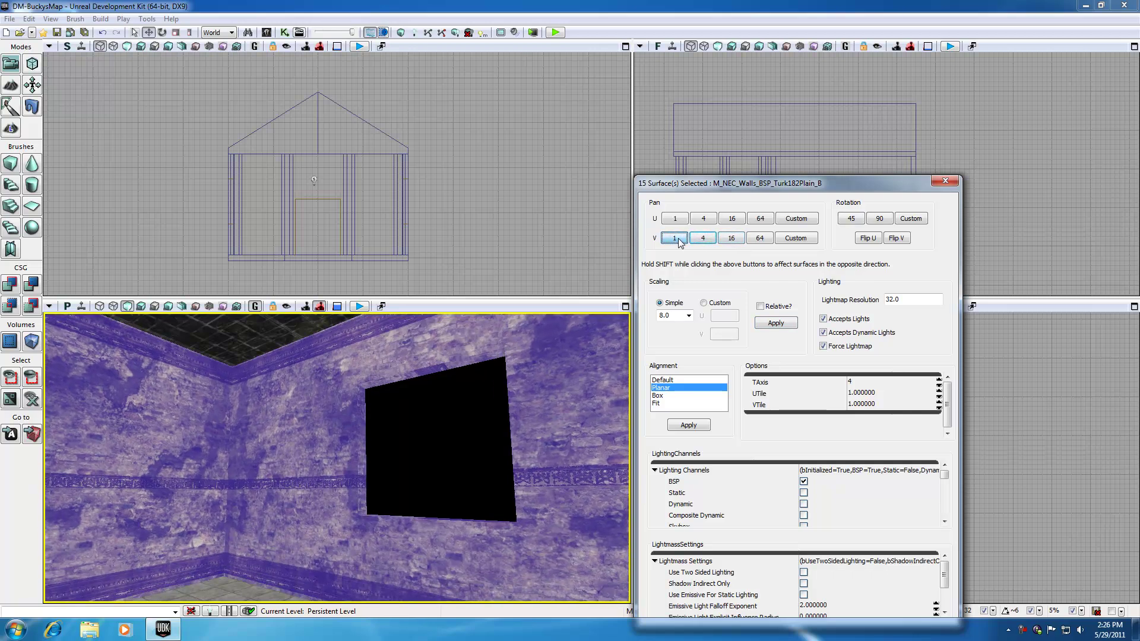
click(675, 239)
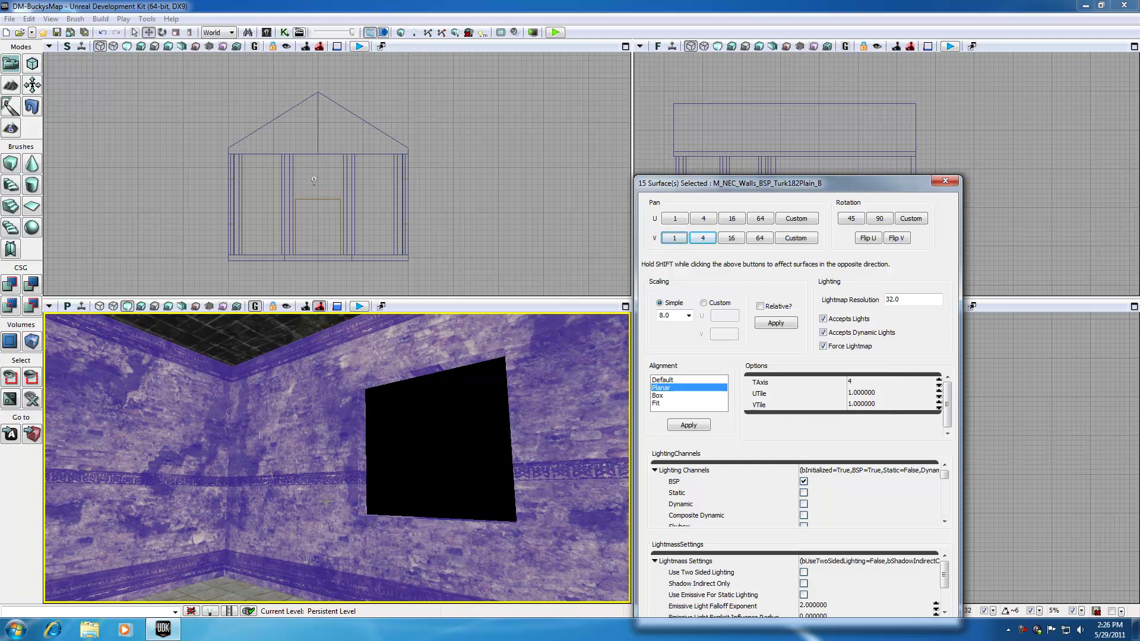
Step: Clear the wall selection and inspect how the brick texture and trim bands line up across the room's corners, doorway and windows
mouse_move(411, 440)
right_down()
mouse_move(582, 434)
mouse_move(420, 454)
mouse_move(408, 439)
right_up()
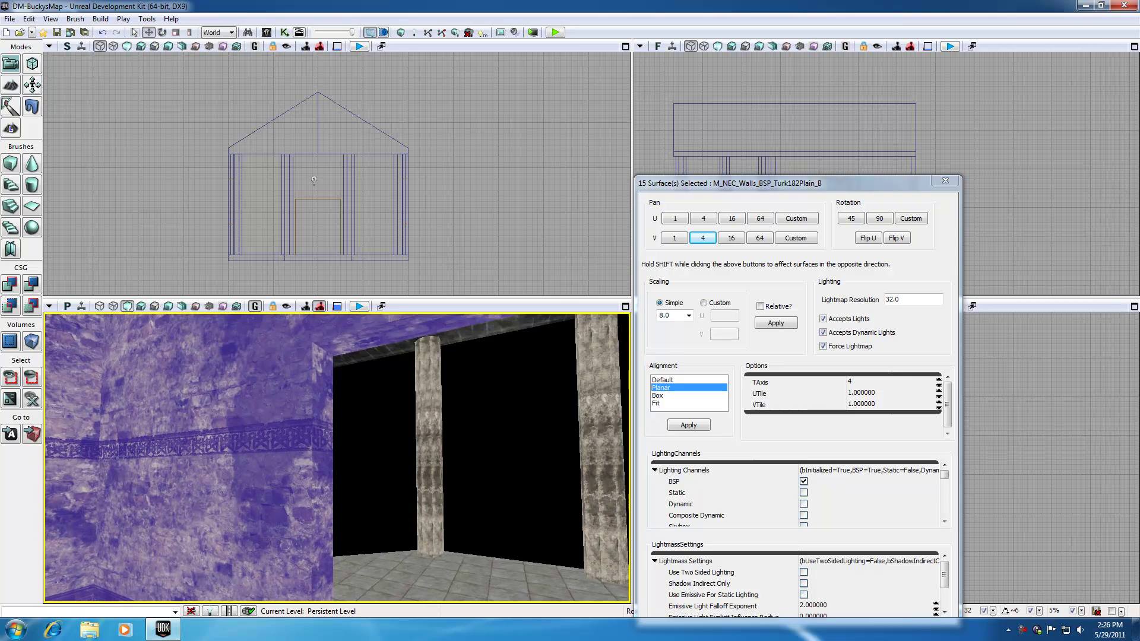
scroll(408, 439, down, 10)
drag(408, 440, 283, 419)
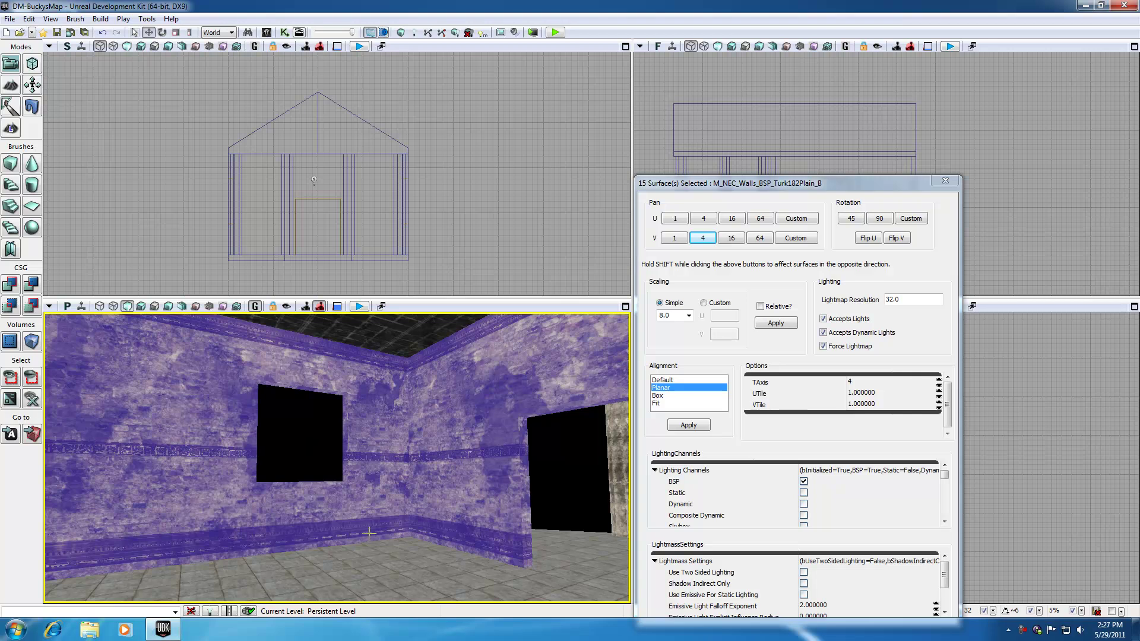
click(345, 540)
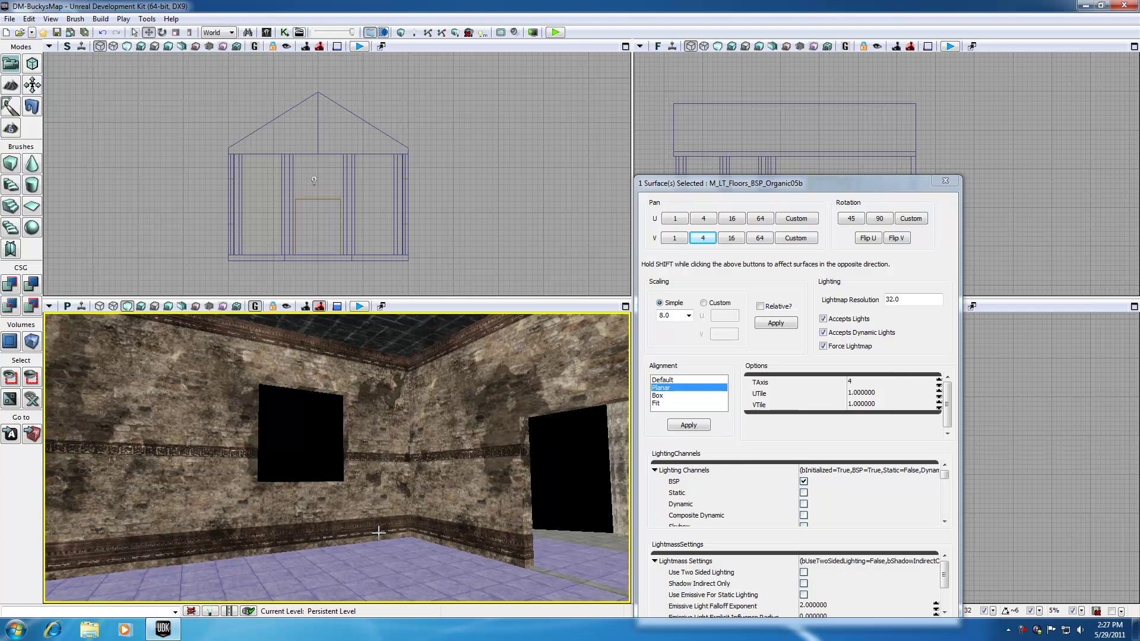
mouse_move(378, 574)
mouse_down()
mouse_move(386, 553)
mouse_move(372, 548)
mouse_move(366, 564)
mouse_up()
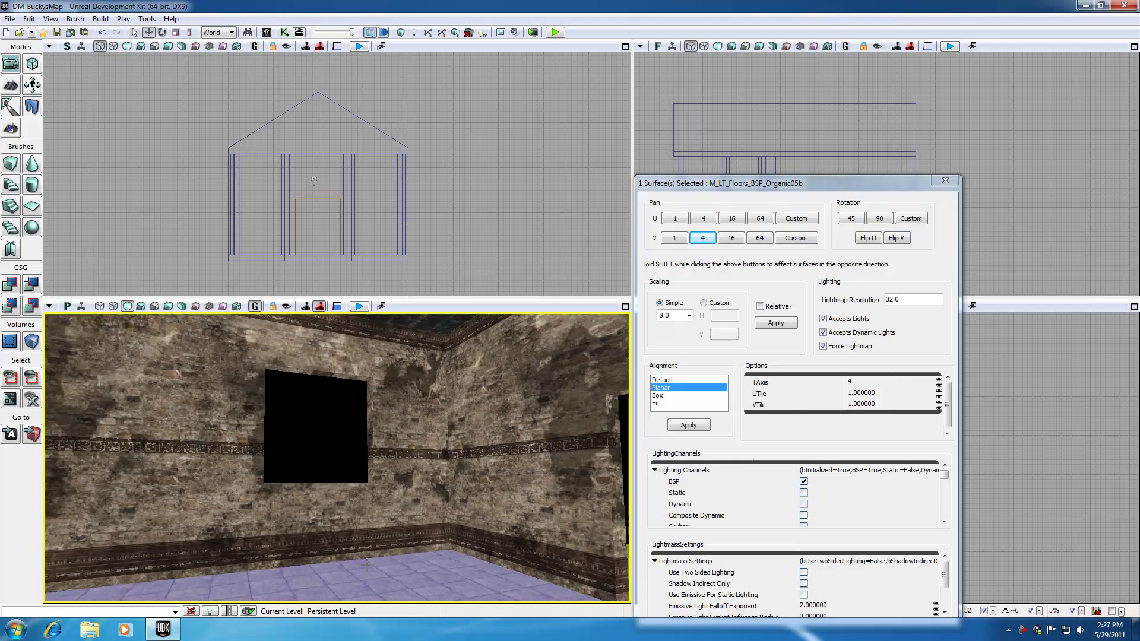
click(339, 438)
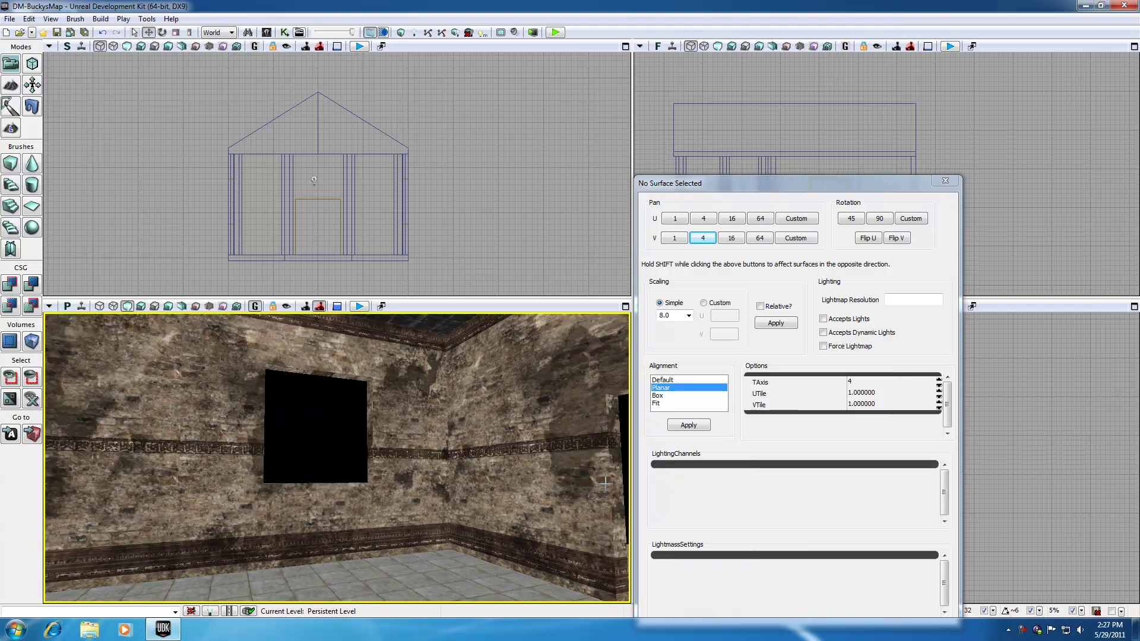
drag(239, 420, 84, 460)
drag(190, 443, 154, 455)
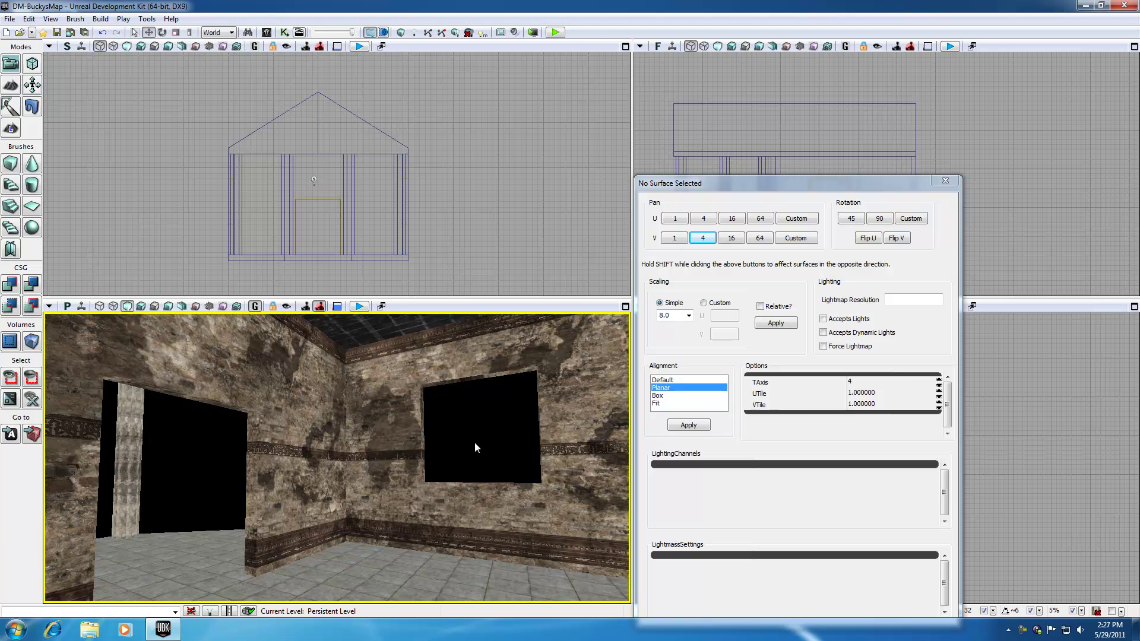
drag(476, 453, 473, 443)
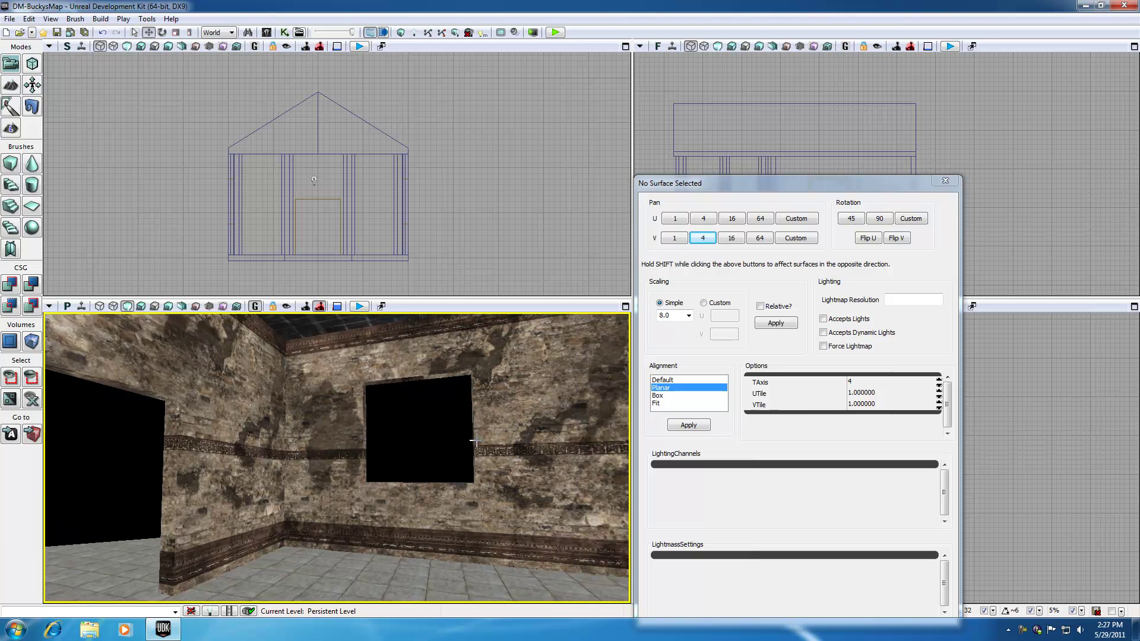
Step: Select the interior window wall to check its surface properties, clear the selection and close the properties
click(771, 440)
click(577, 437)
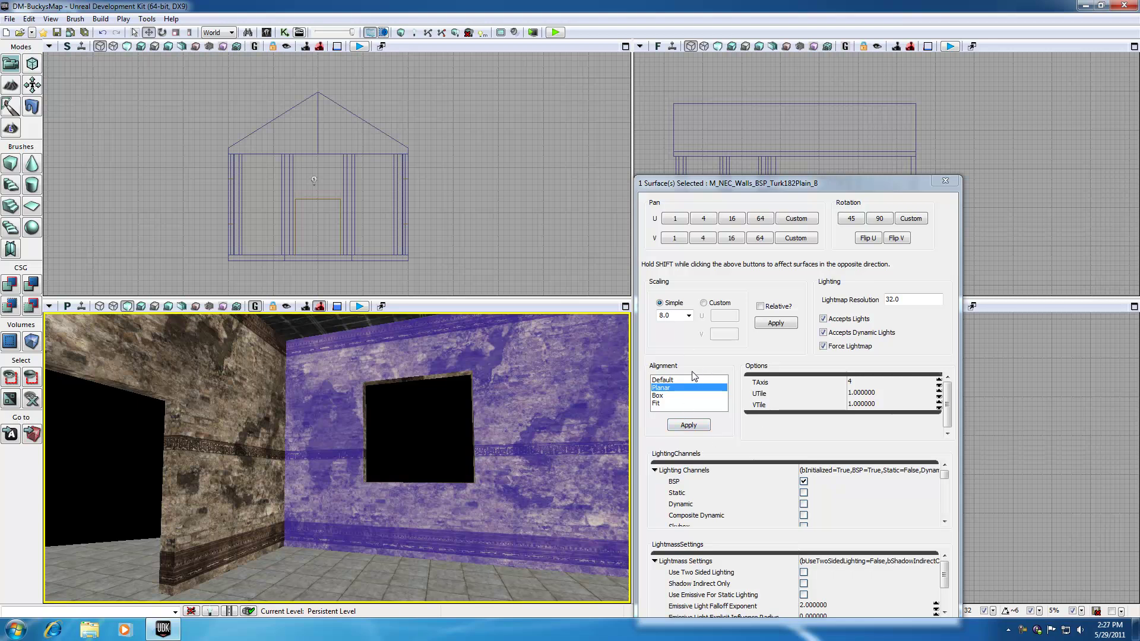
click(429, 433)
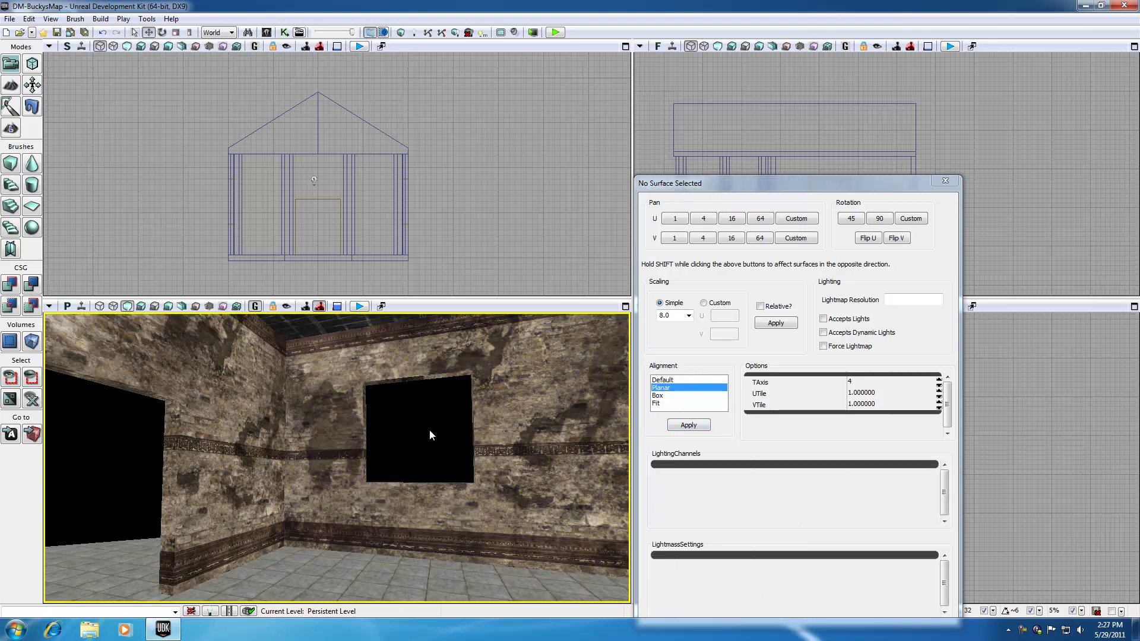
click(955, 182)
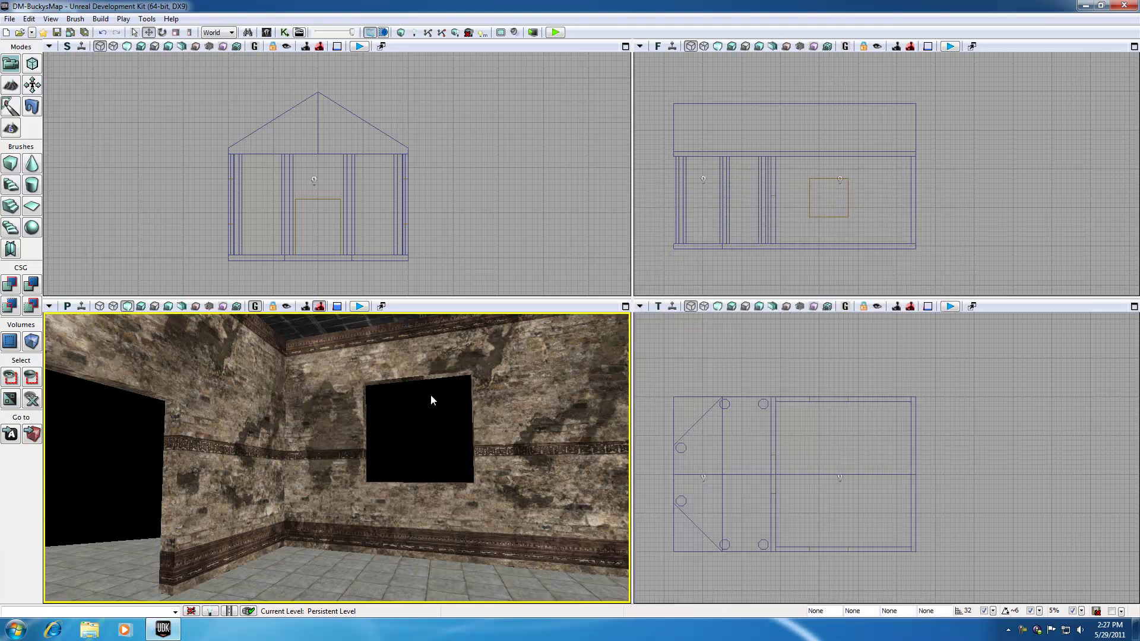
right_click(1023, 630)
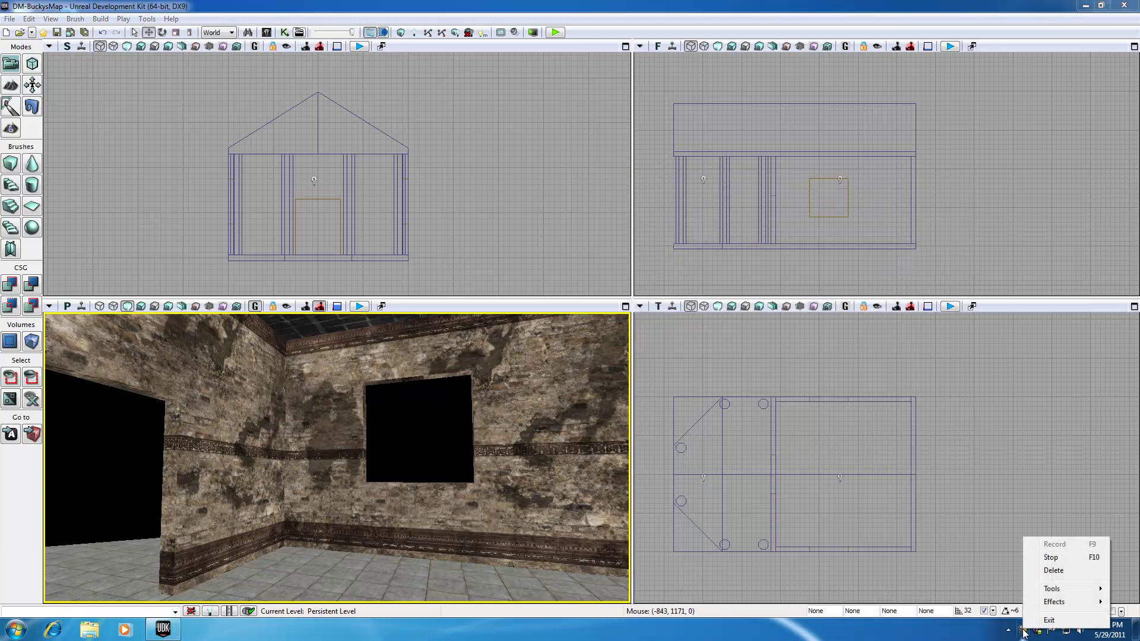